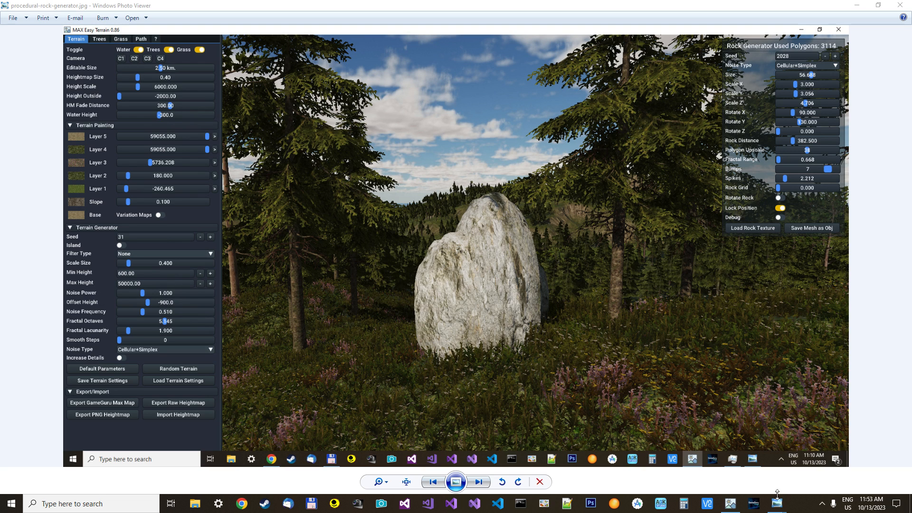
- Look at the heart-shaped island reference in hartisland.jpg and switch to MAX Easy Terrain
mouse_move(777, 502)
left_click(725, 465)
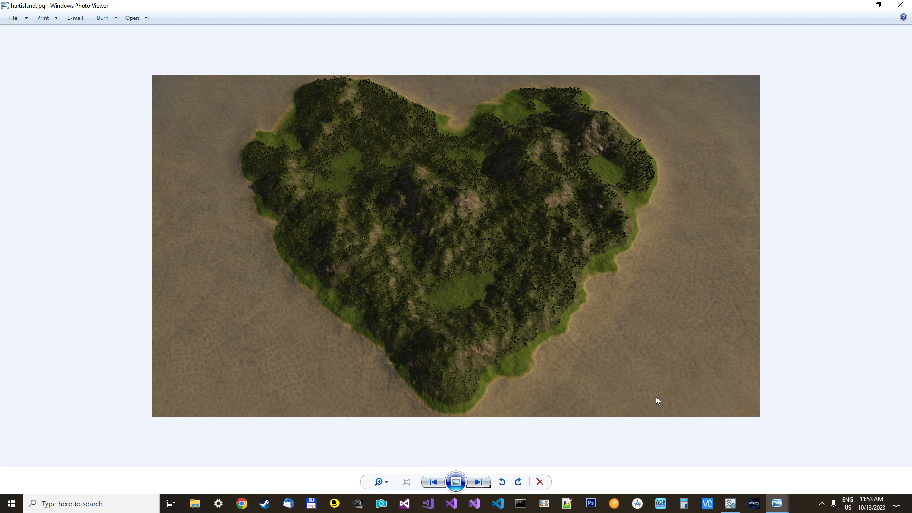
left_click(732, 507)
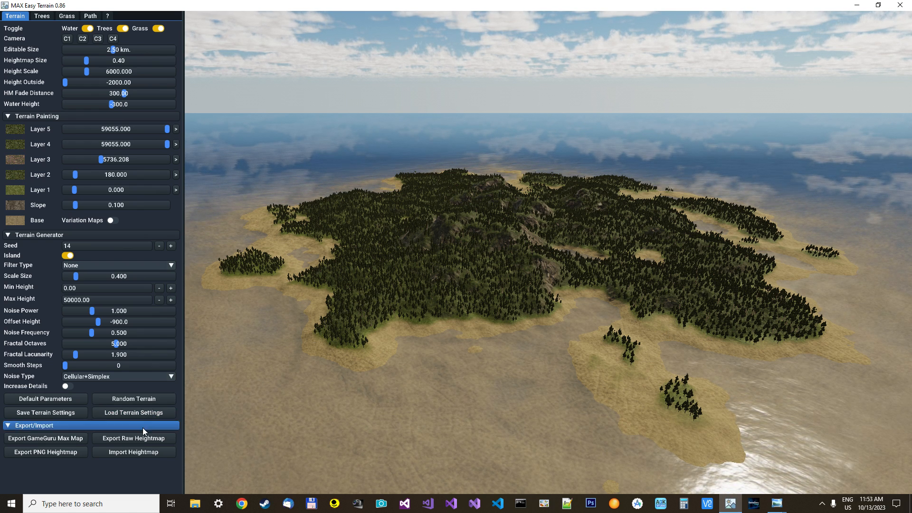
- Import heard-fading.jpg from the MAX-DocWrite importheightmaps folder as the terrain heightmap
left_click(125, 452)
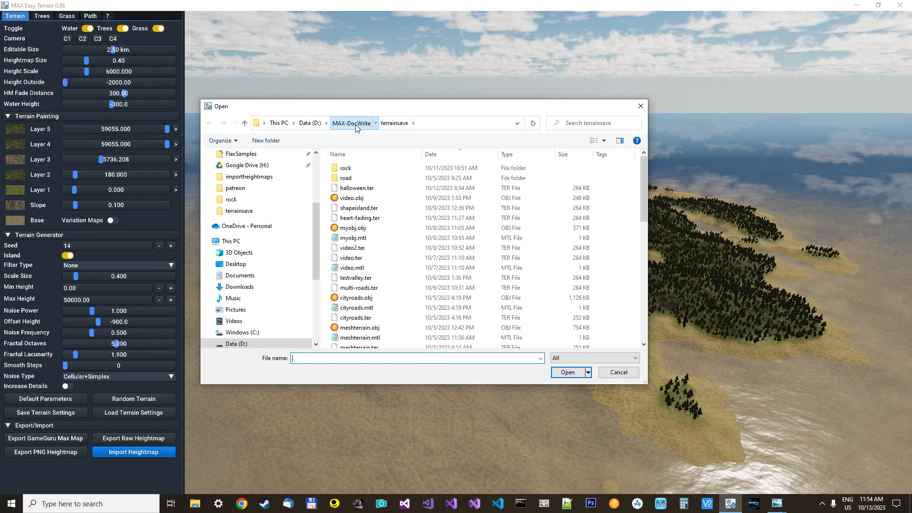
left_click(353, 123)
double_click(464, 173)
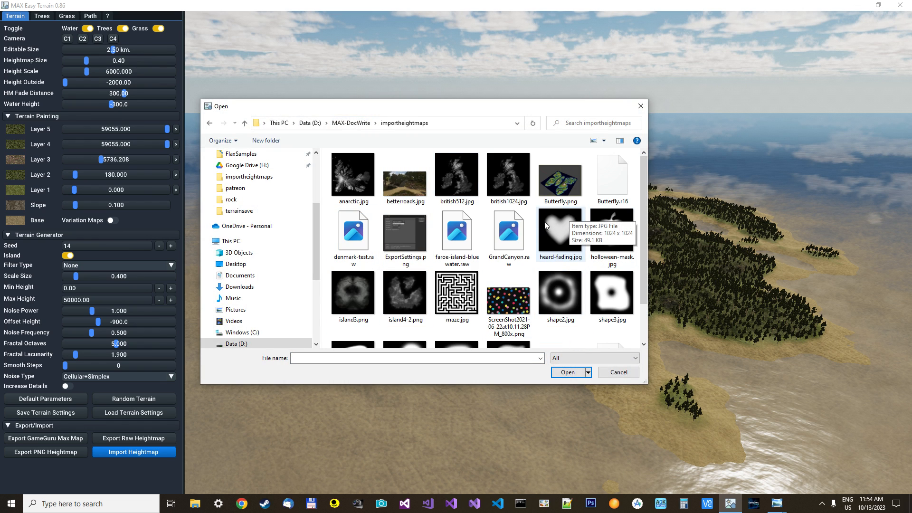
double_click(557, 228)
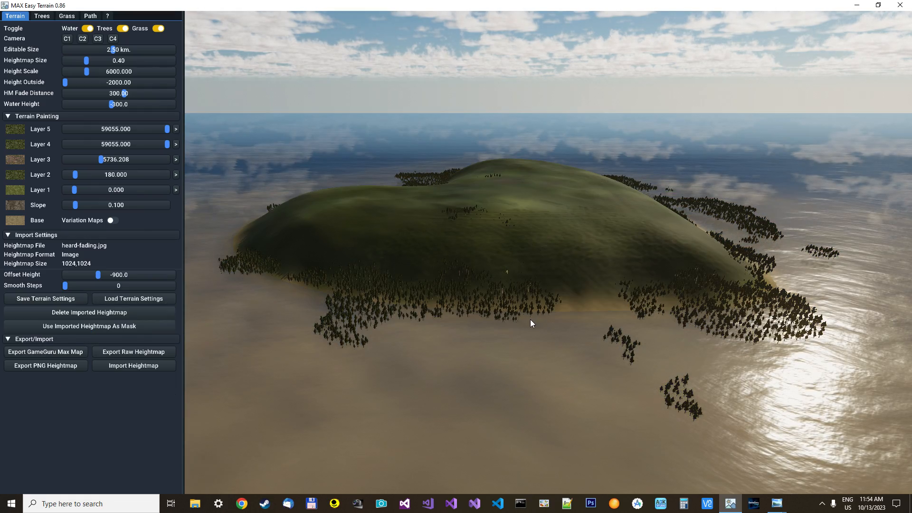
- View the whole heart-shaped terrain from camera C4 and turn off the display of trees and grass
left_click(114, 39)
mouse_move(594, 217)
right_mouse_down()
mouse_move(600, 241)
mouse_move(590, 261)
mouse_move(600, 196)
mouse_move(601, 238)
mouse_move(610, 223)
mouse_move(596, 222)
right_mouse_up()
key("e")
key("a")
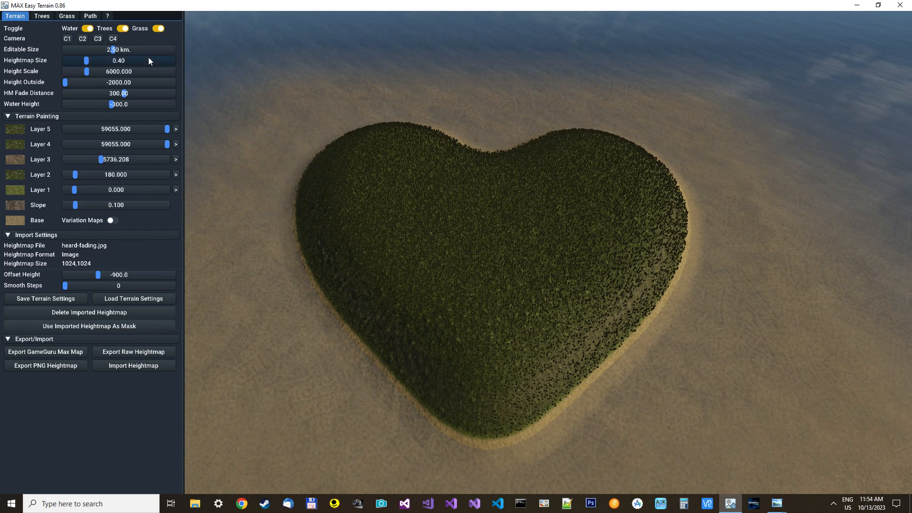
left_click(123, 28)
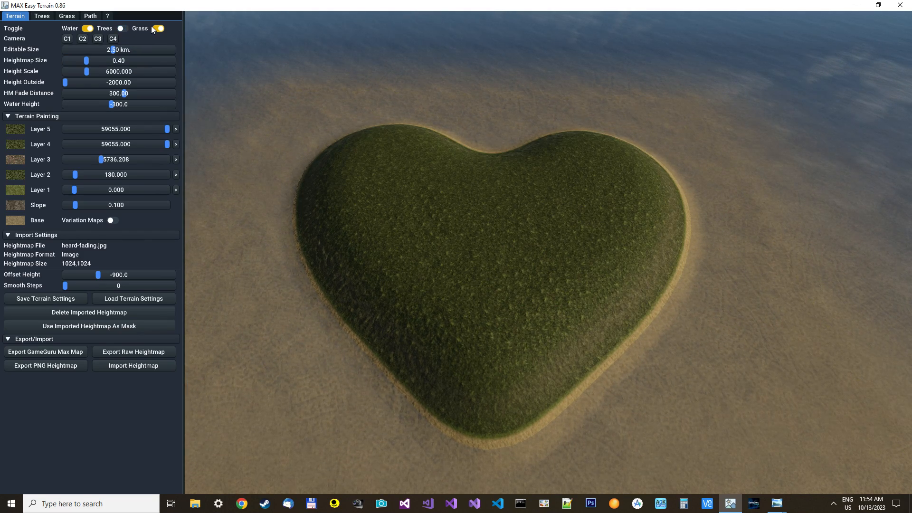
left_click(153, 27)
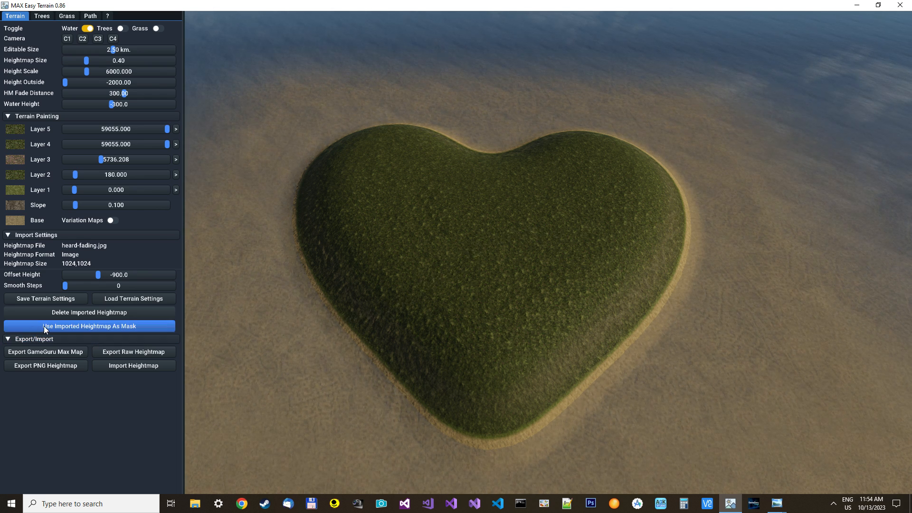
- Use the imported heightmap as a mask for the generated terrain and disable the Island option
left_click(130, 328)
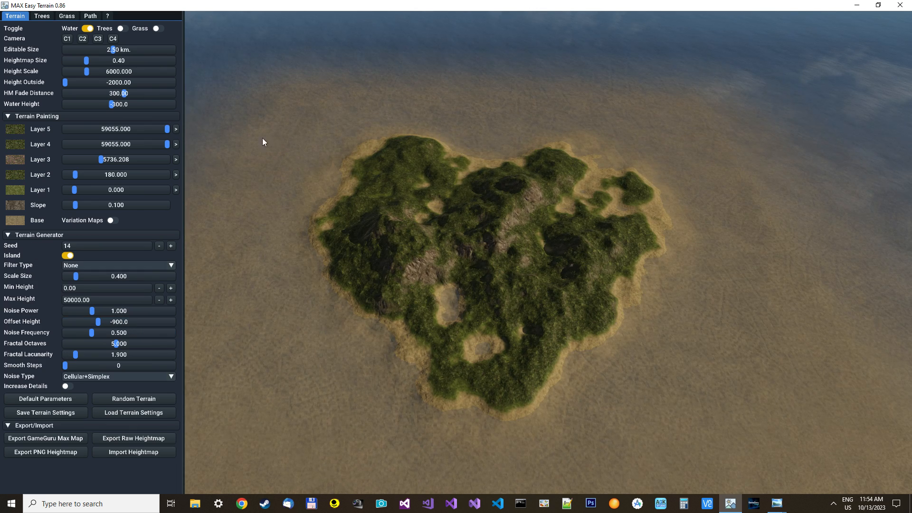
left_click(66, 256)
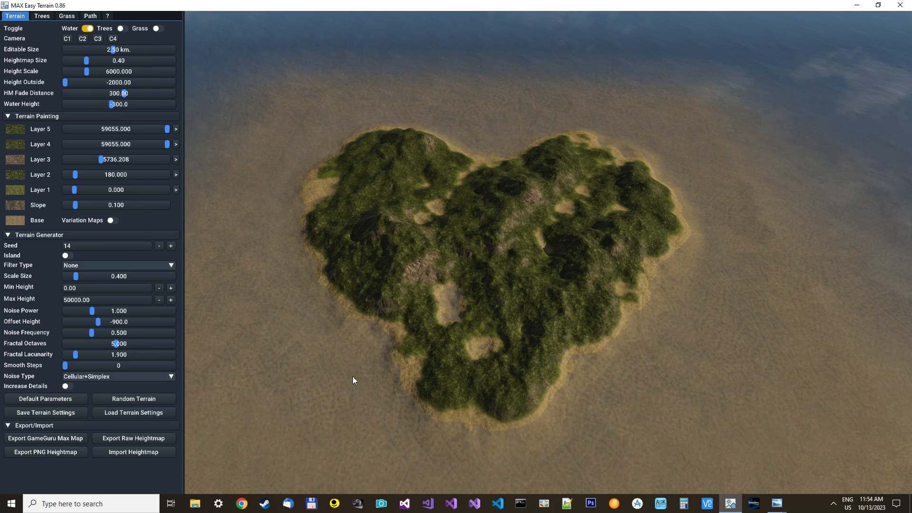
- Set the terrain generator's seed to 20 and its minimum height to 600
left_click(171, 246)
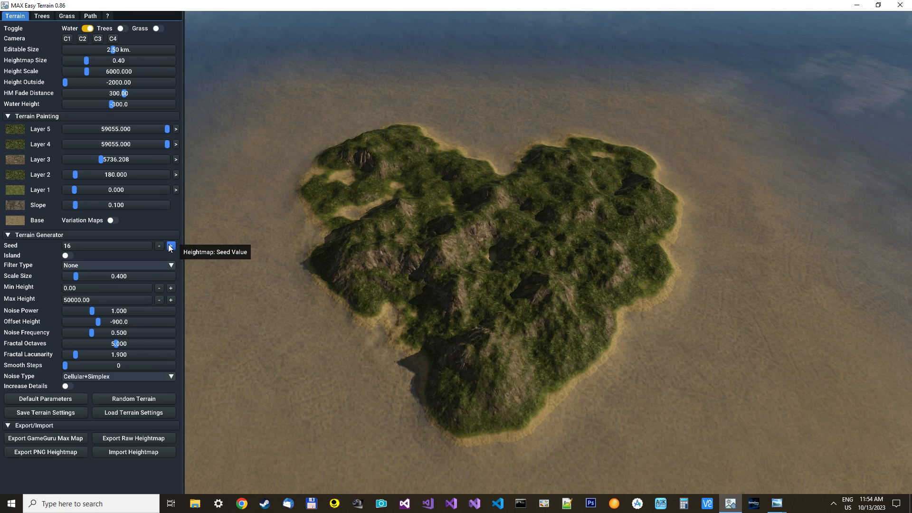
left_click(171, 247)
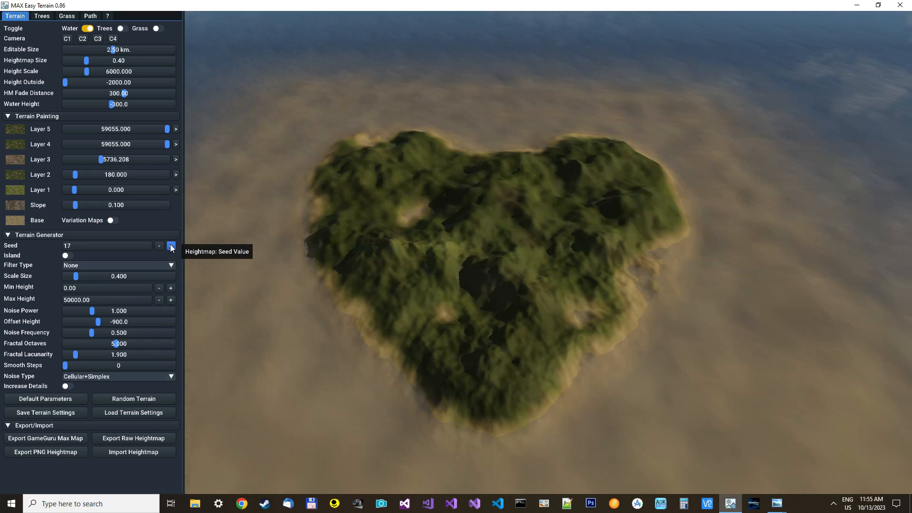
left_click(171, 246)
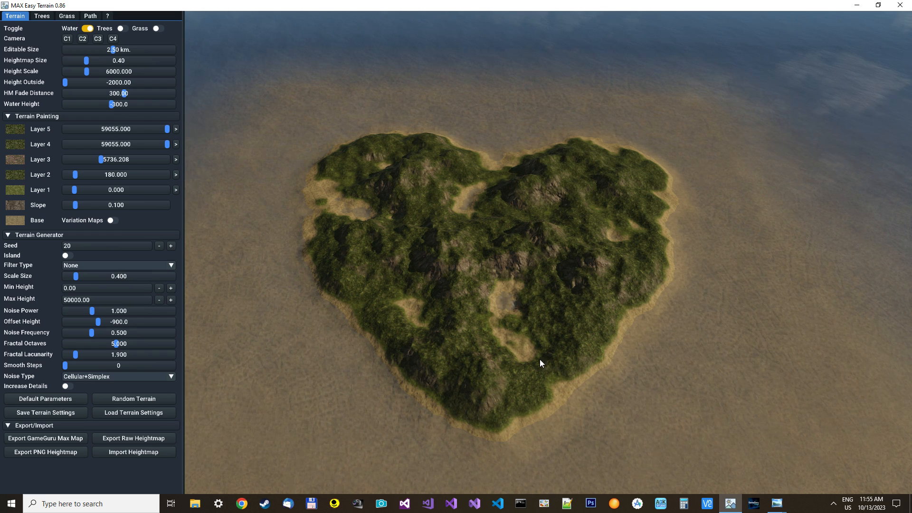
left_click(84, 292)
type("600")
key("Return")
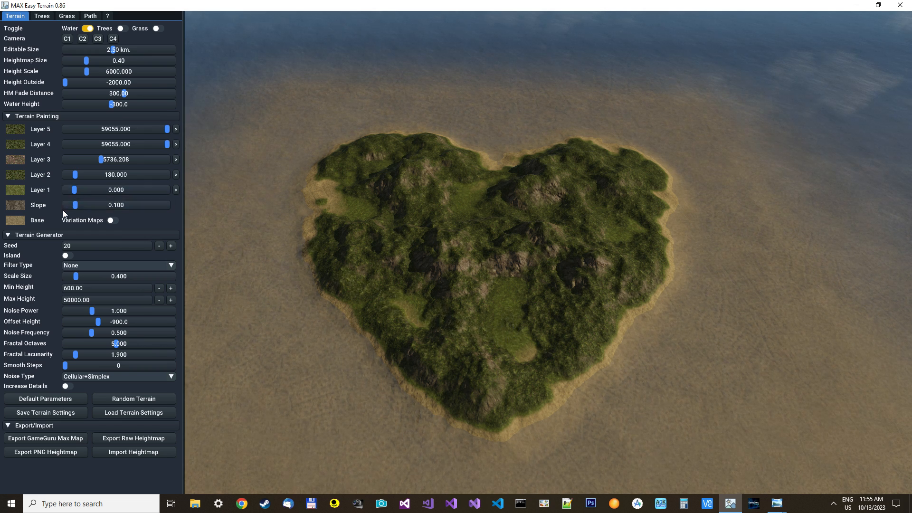
- Set the fade distance of terrain painting Layer 1 to about 350
left_click(175, 190)
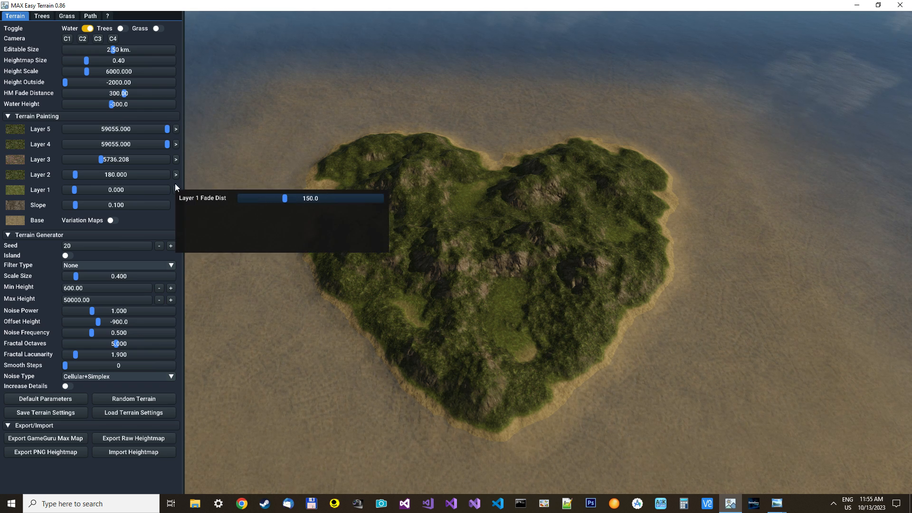
left_click(166, 183)
mouse_move(20, 225)
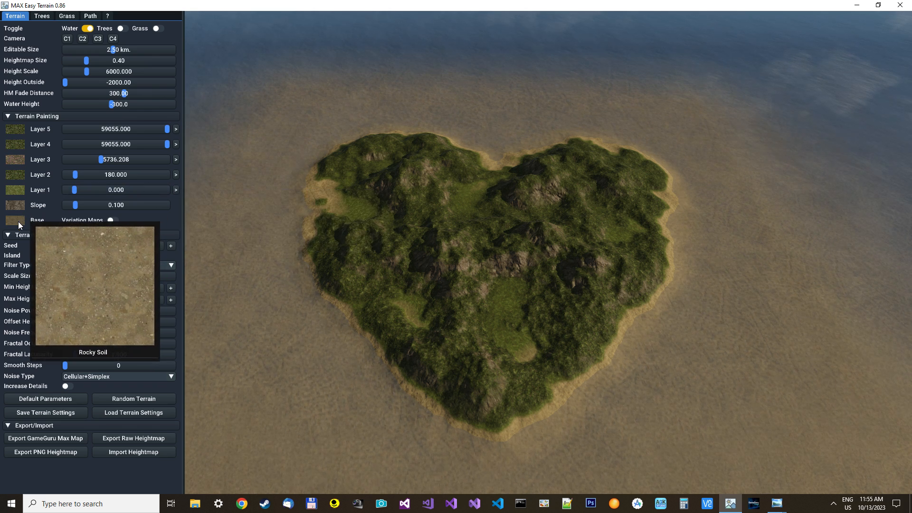
mouse_move(13, 188)
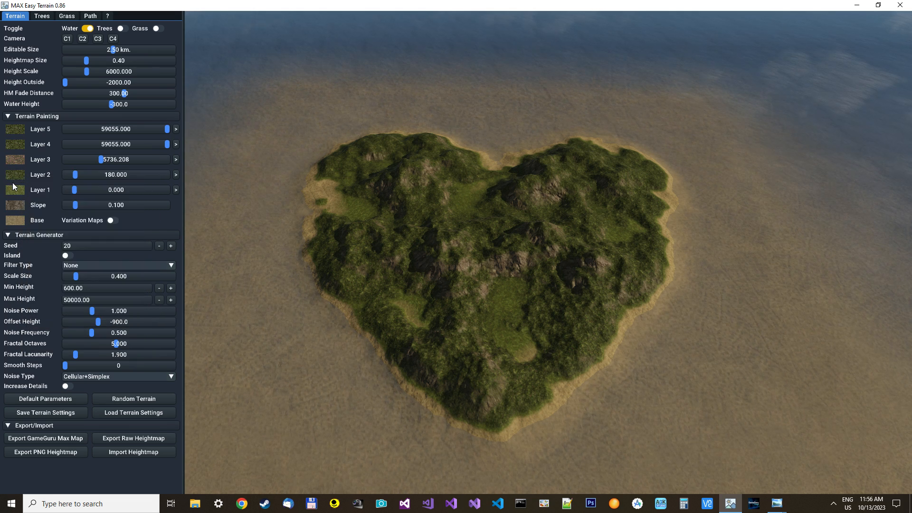
left_click(177, 190)
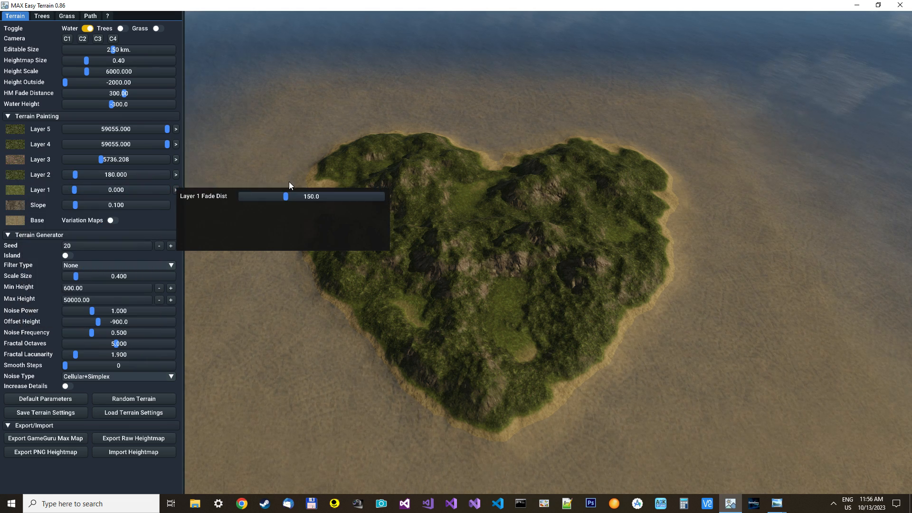
left_click(315, 194)
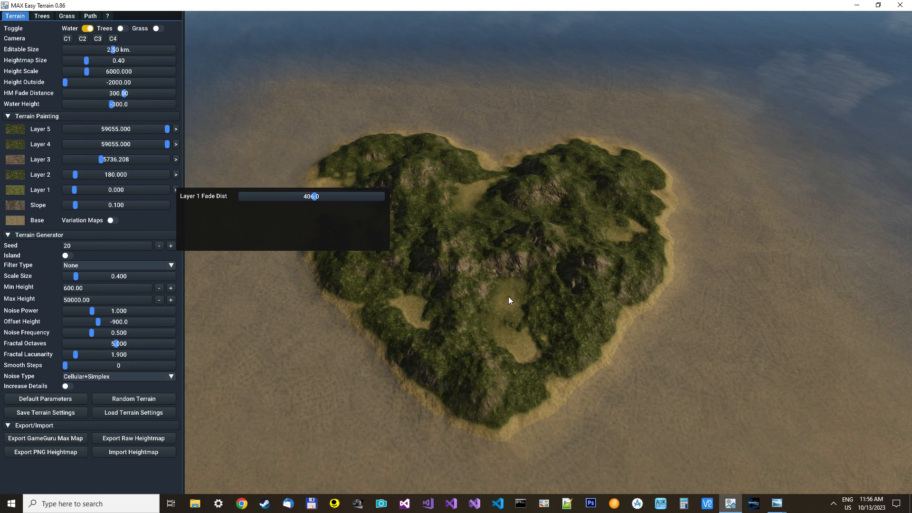
left_click_drag(345, 197, 309, 202)
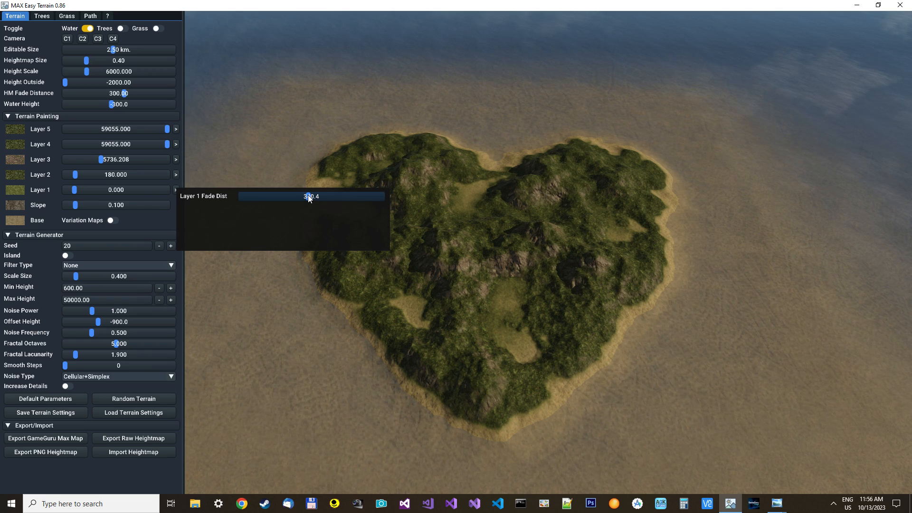
left_click_drag(309, 198, 316, 197)
mouse_move(318, 198)
left_mouse_down()
mouse_move(406, 199)
mouse_move(301, 195)
left_mouse_up()
left_click(309, 197)
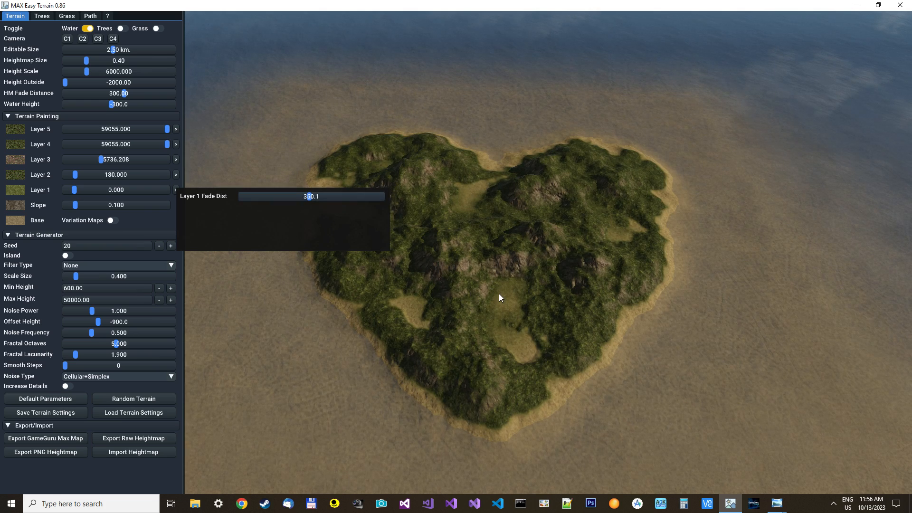
left_click(131, 182)
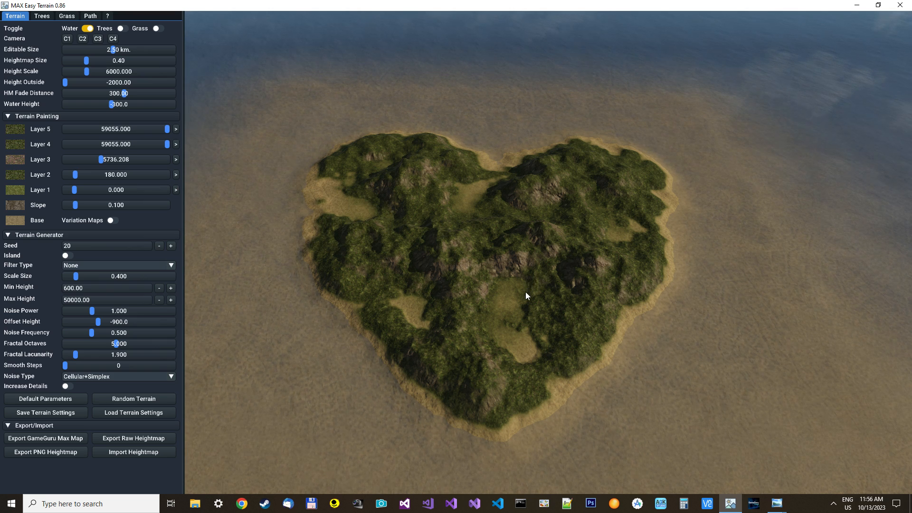
- Turn the display of trees and grass back on across the island's hills
right_click_drag(526, 292, 496, 286)
key("w")
key("w")
key("w")
key("w")
key("w")
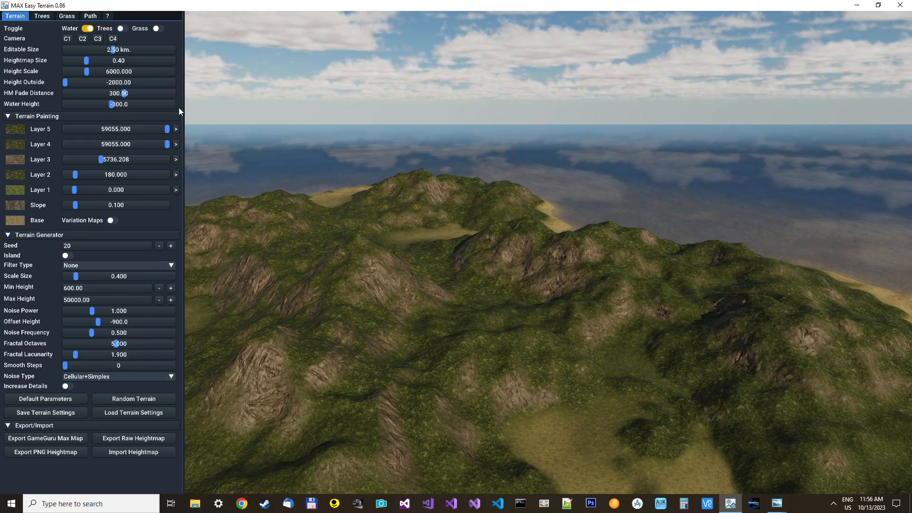
left_click(122, 28)
left_click(157, 28)
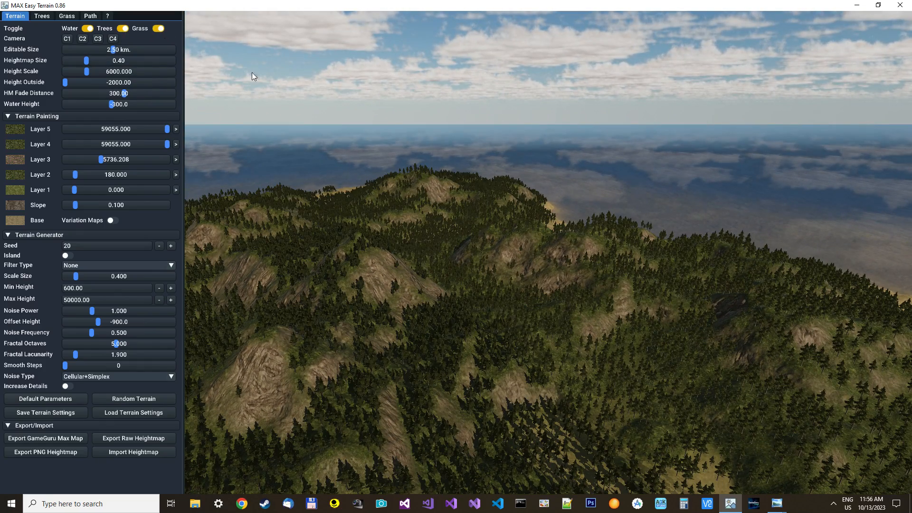
- Enable the experimental Rock Generator at a grassy spot in the forest and return to the terrain settings
key("w")
right_click_drag(353, 148, 354, 181)
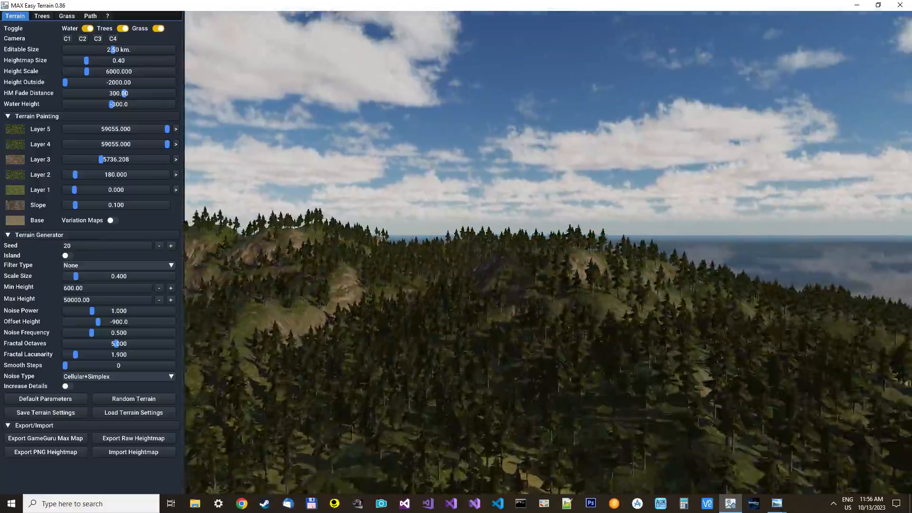
key("w")
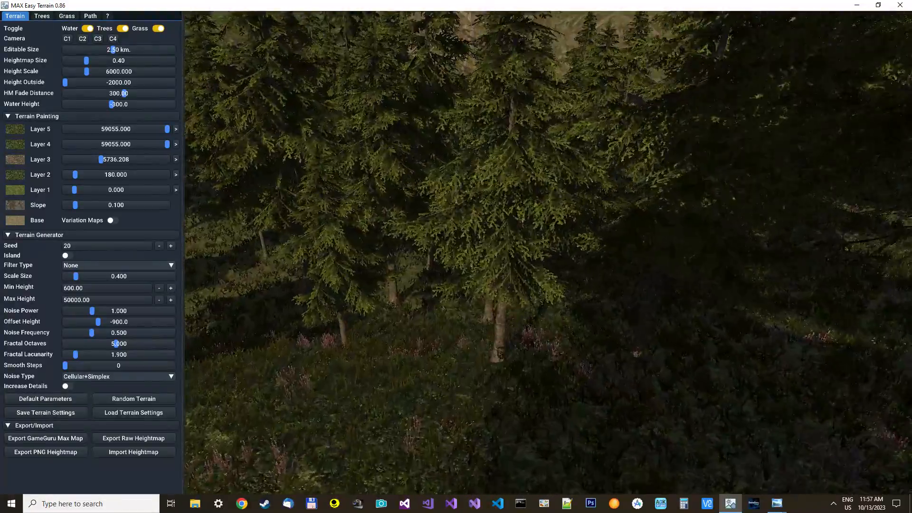
key("w")
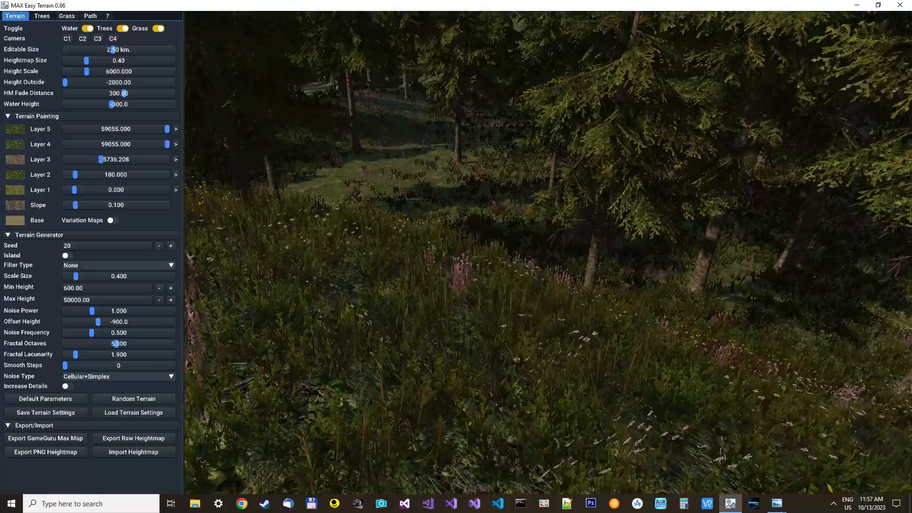
key("w")
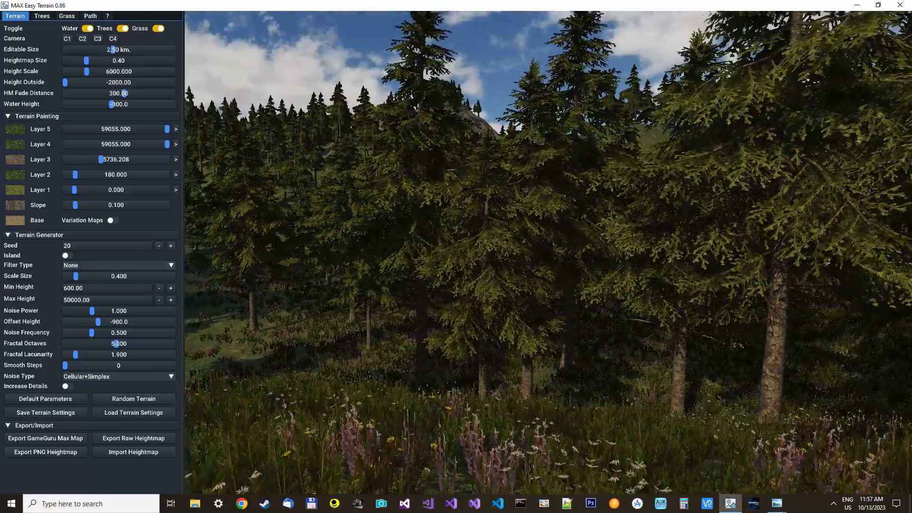
key("s")
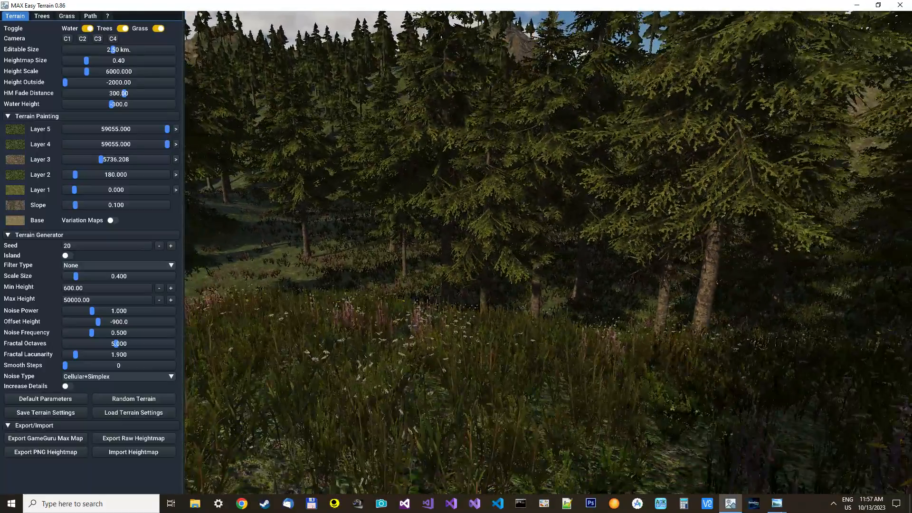
key("w")
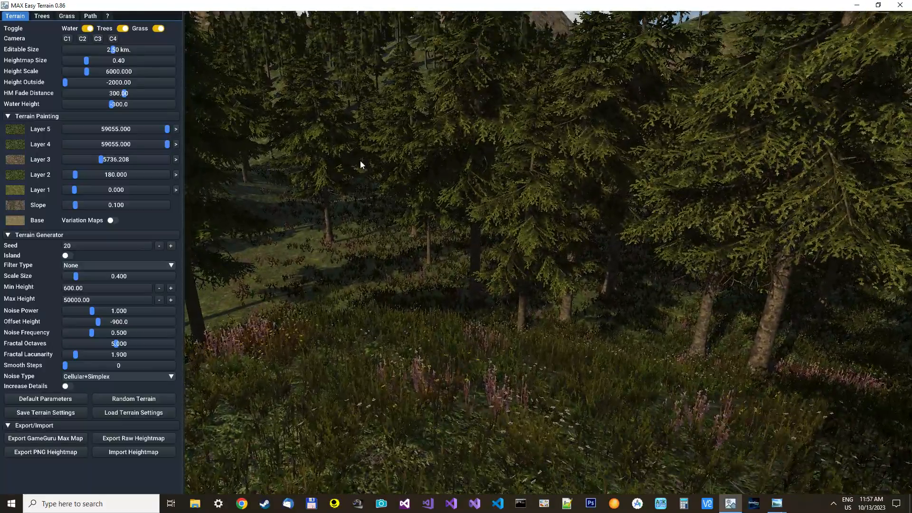
left_click(108, 17)
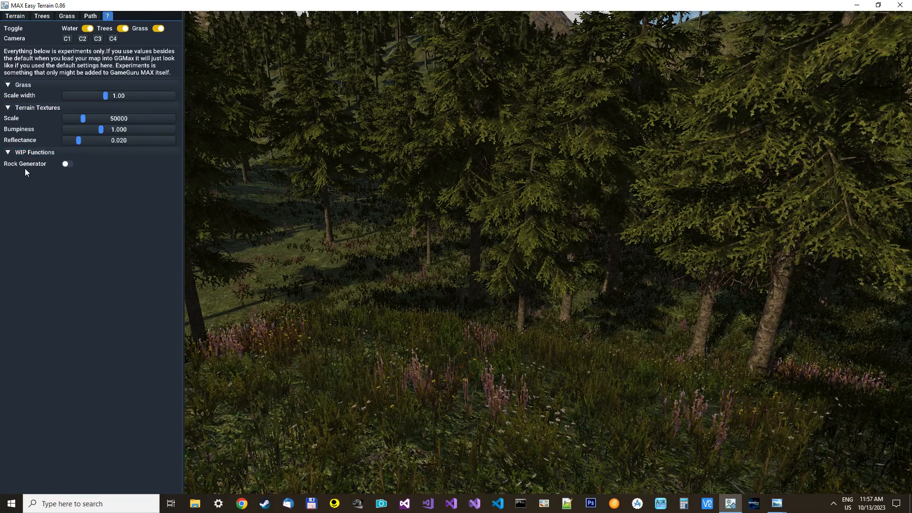
left_click(66, 164)
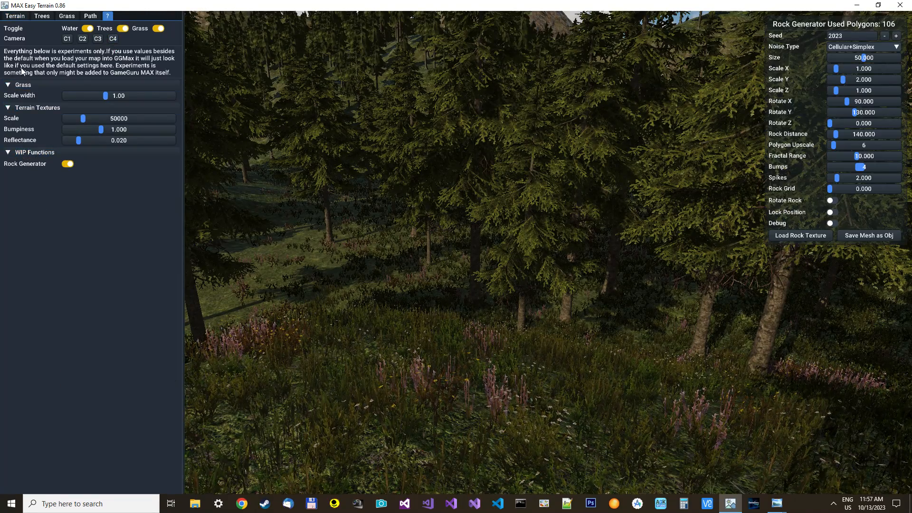
left_click(13, 16)
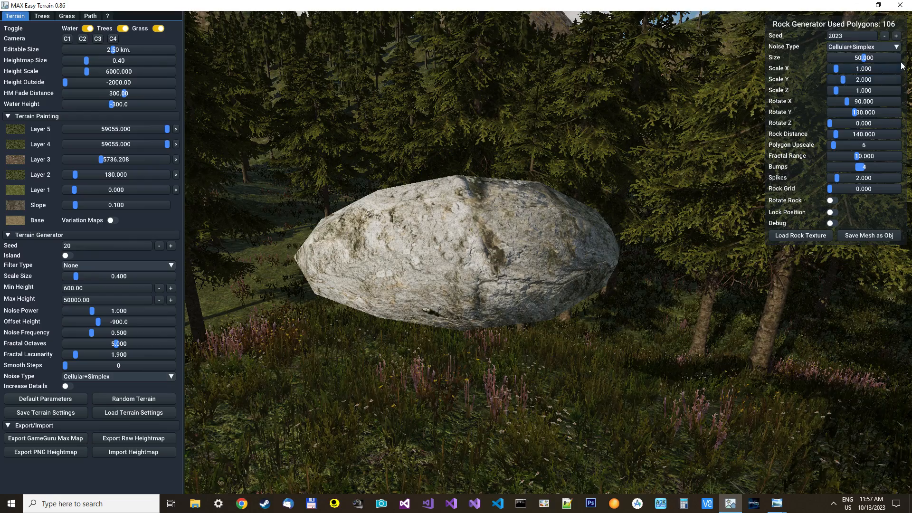
- Set the Rock Generator's seed to 2028
left_click(898, 36)
left_click(897, 36)
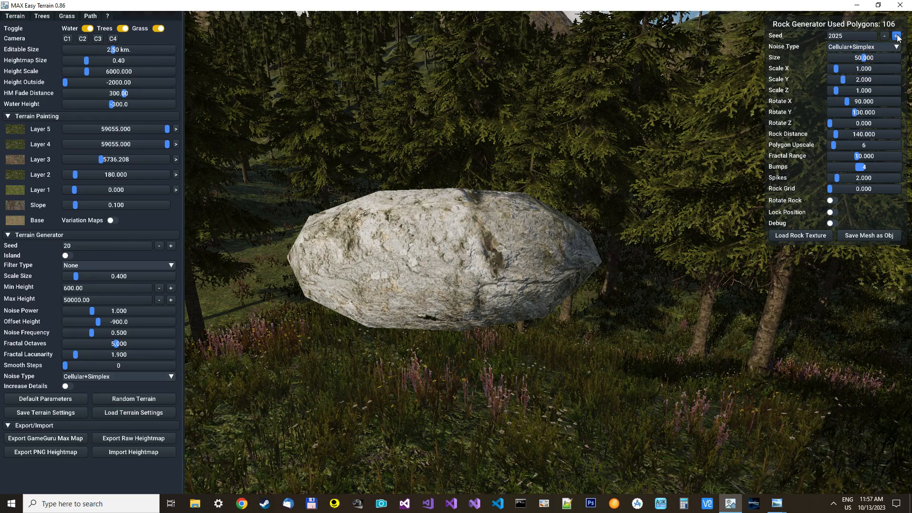
left_click(897, 36)
left_click(897, 36)
left_click(897, 37)
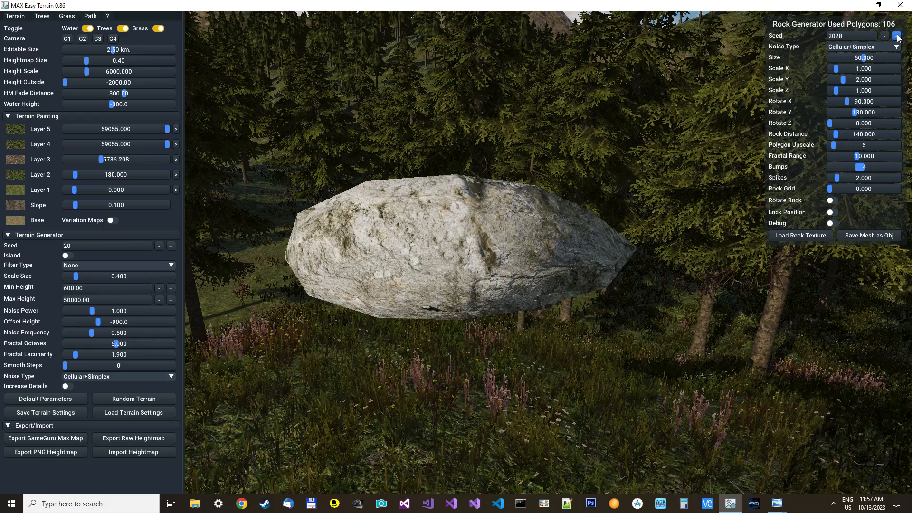
- Raise the Rock Generator's seed to 2033
left_click(897, 36)
left_click(897, 36)
left_click(897, 36)
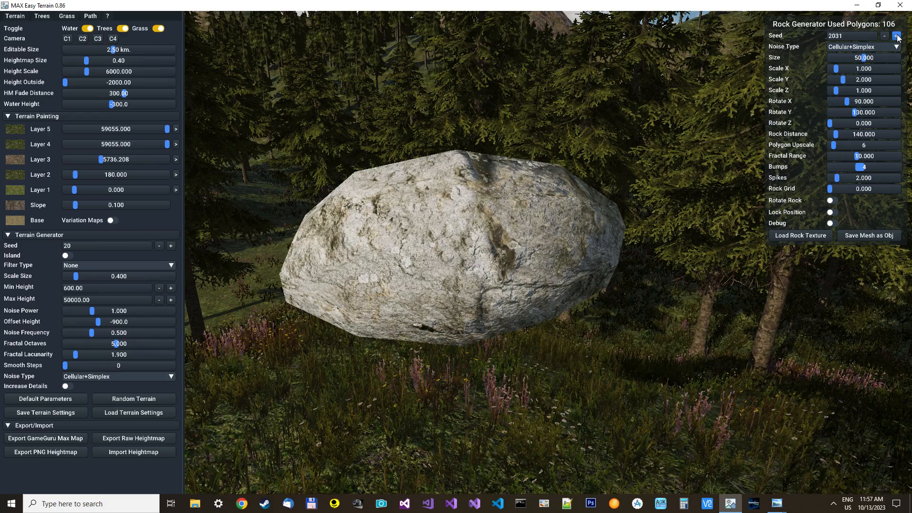
left_click(897, 37)
left_click(897, 37)
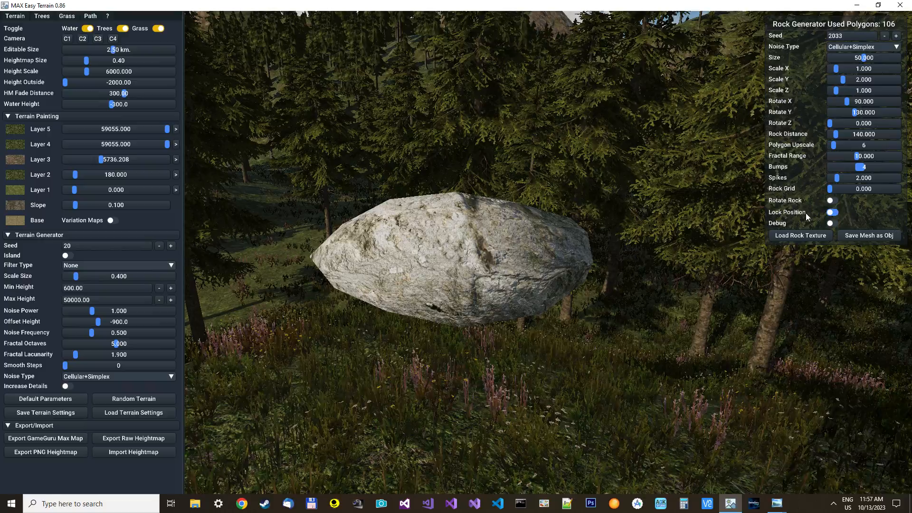
- Set the rock distance to about 362, position the rock on the grassy forest slope and lock its position
right_click_drag(564, 284, 555, 319)
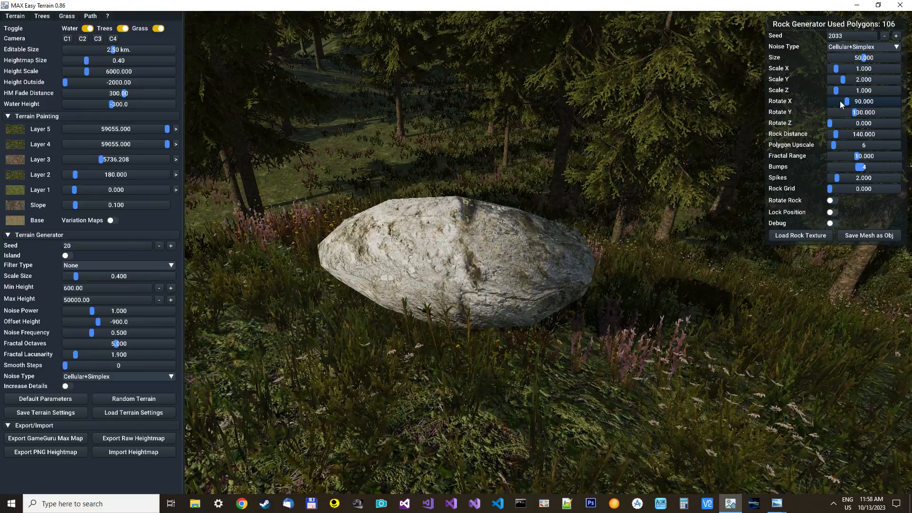
left_click_drag(836, 135, 846, 134)
right_click_drag(665, 238, 875, 204)
key("s")
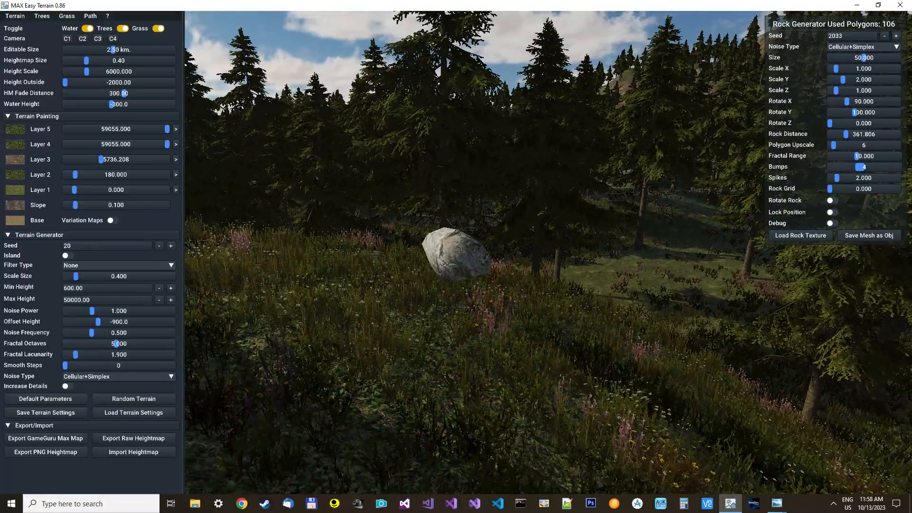
right_click_drag(547, 252, 607, 319)
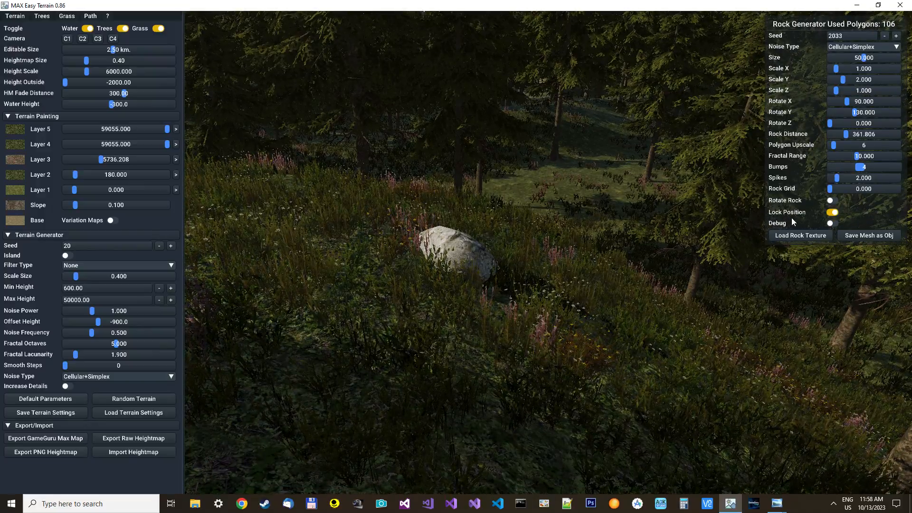
- Cycle through rock variations for the locked rock up to seed 2045
key("w")
right_click_drag(685, 266, 689, 247)
key("s")
key("w")
key("s")
key("w")
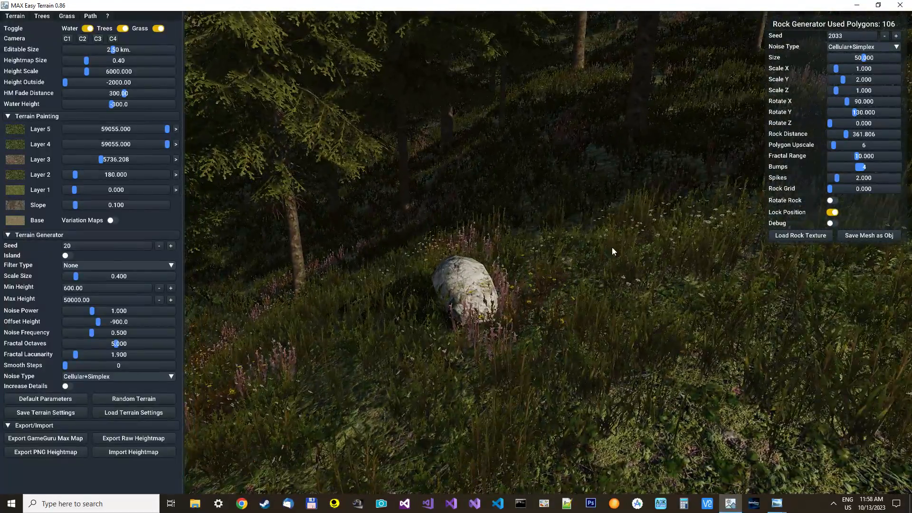
left_click(896, 36)
left_click(896, 36)
left_click(896, 36)
left_click(896, 36)
left_click(896, 36)
left_click(897, 36)
left_click(896, 36)
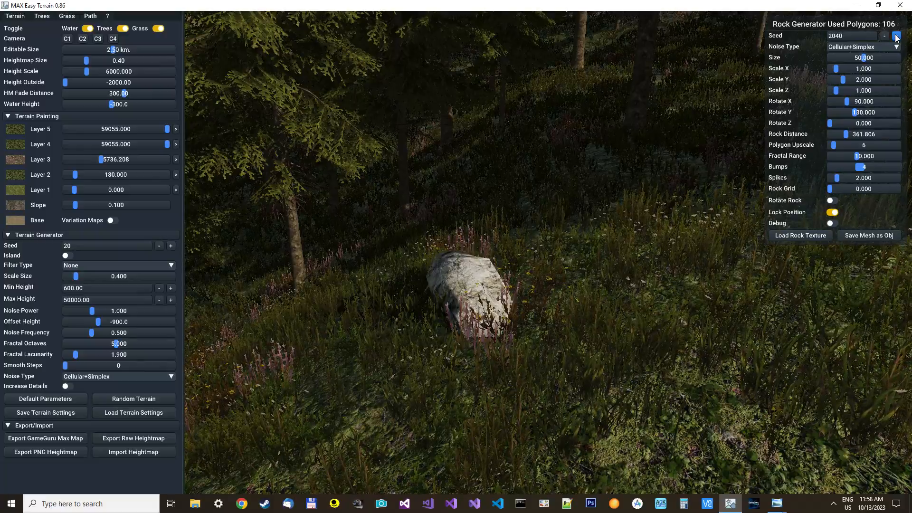
left_click(897, 36)
left_click(896, 36)
left_click(897, 36)
left_click(897, 36)
left_click(897, 37)
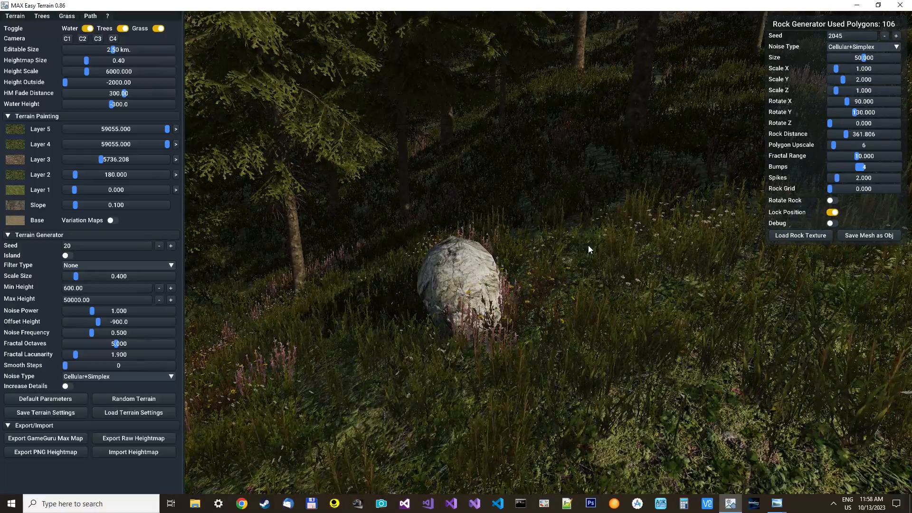
- Make the rock's proportions rounder with Scale X at about 1.2, Scale Y at about 1.475 and Scale Z at about 1.337
key("a")
right_click_drag(546, 252, 600, 244)
key("s")
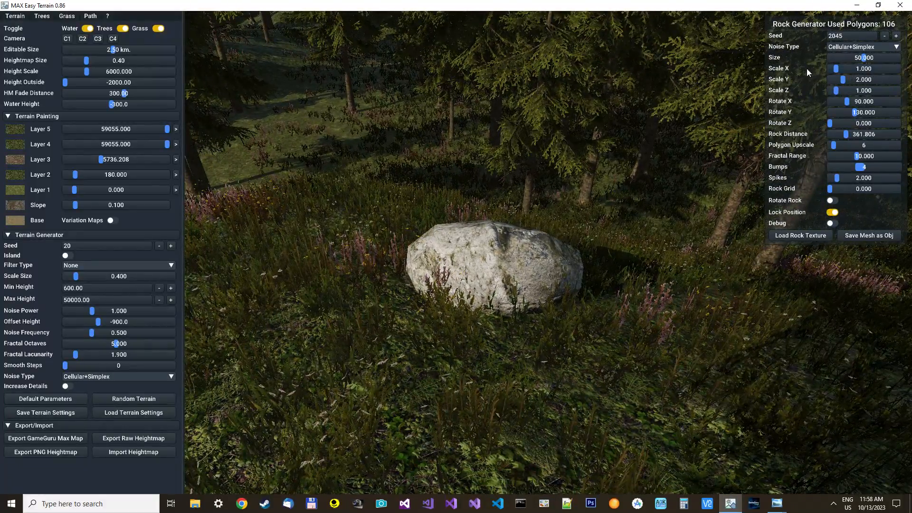
left_click_drag(836, 69, 838, 90)
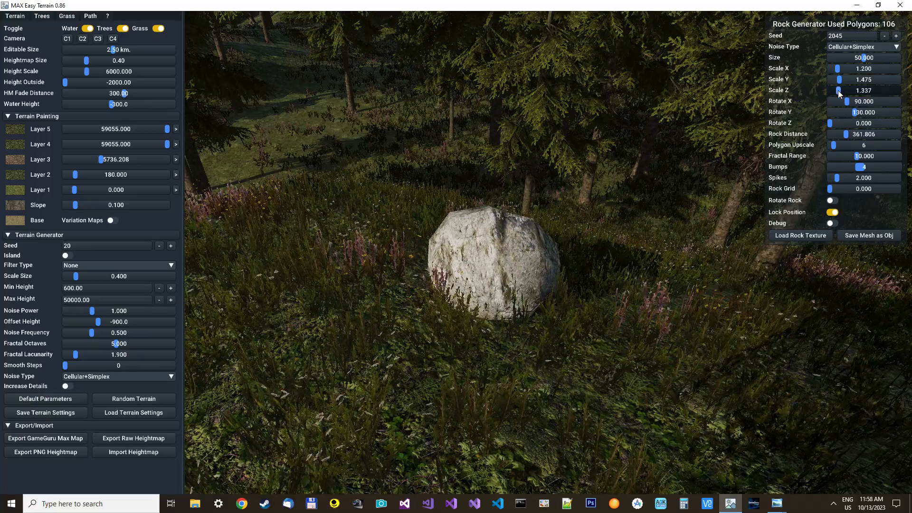
- Advance the rounded rock's seed to 2050
left_click(896, 36)
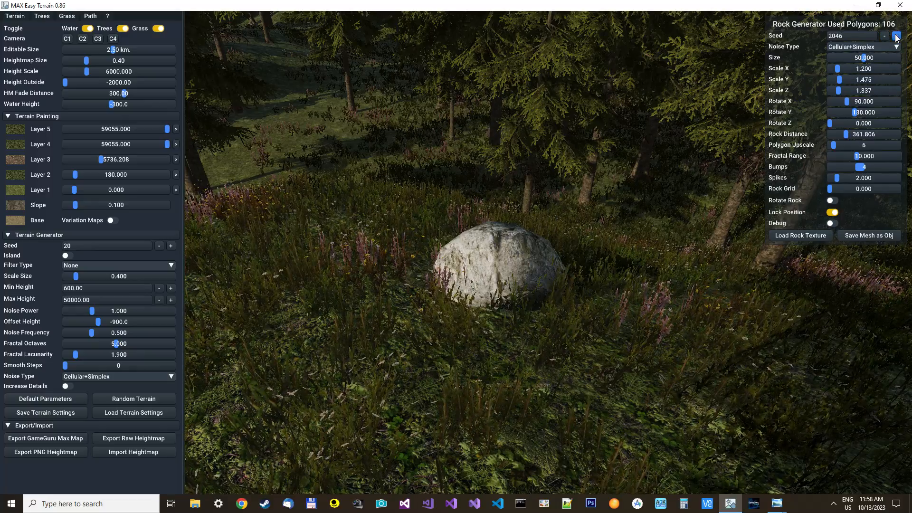
left_click(897, 36)
left_click(896, 36)
left_click(896, 36)
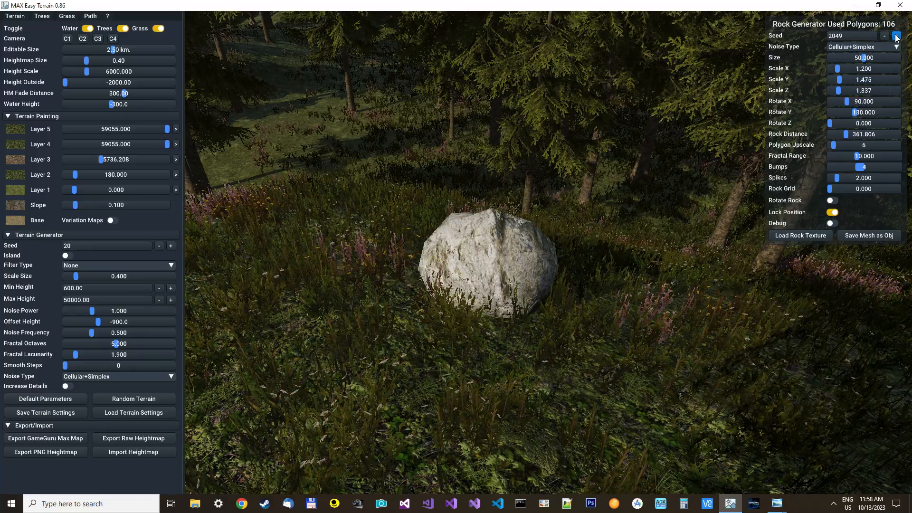
left_click(897, 37)
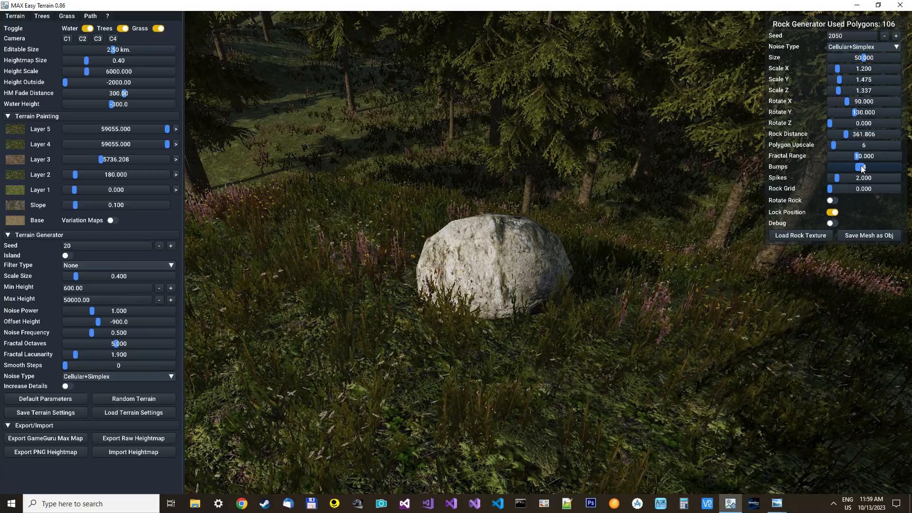
- Set the rock's Bumps to 6 and Spikes to about 3
mouse_move(861, 166)
left_mouse_down()
mouse_move(889, 169)
mouse_move(811, 173)
mouse_move(875, 173)
left_mouse_up()
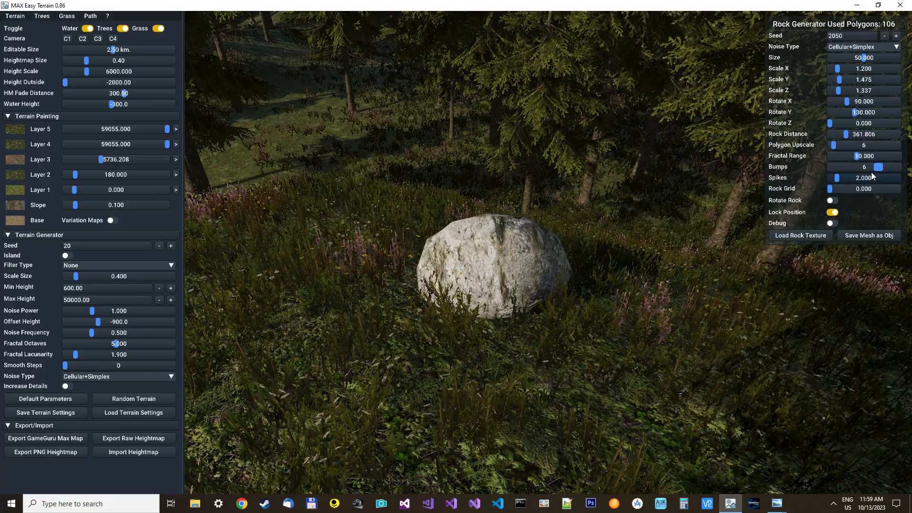
left_click(842, 178)
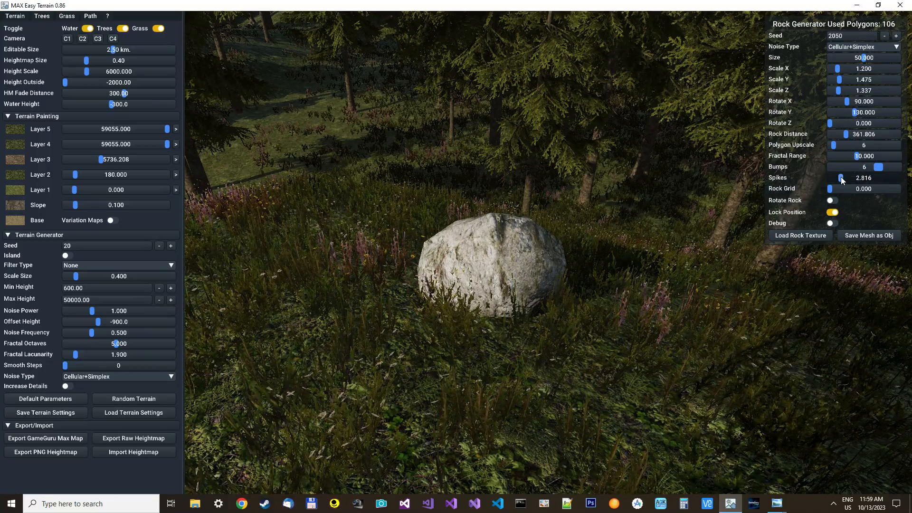
left_click_drag(841, 180, 844, 180)
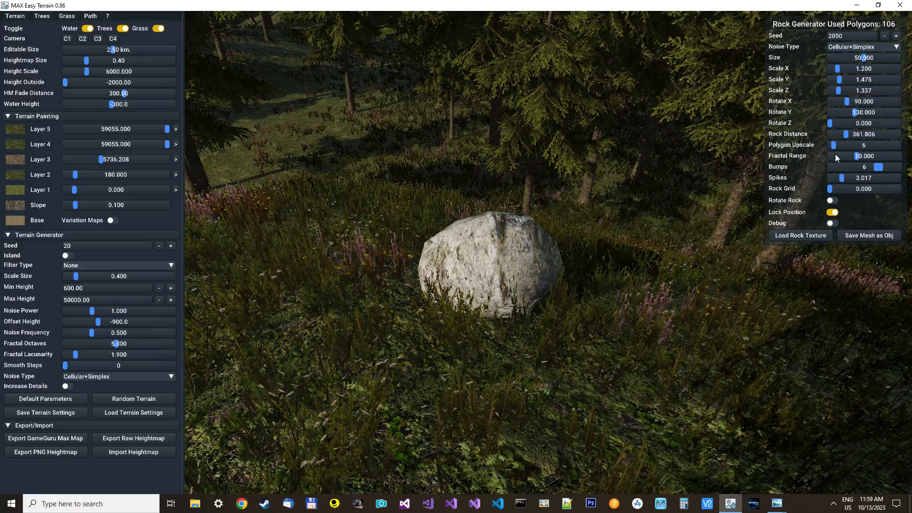
- Change the rock's seed to 2051 and stretch it with a Scale Y of about 3.06
left_click(897, 36)
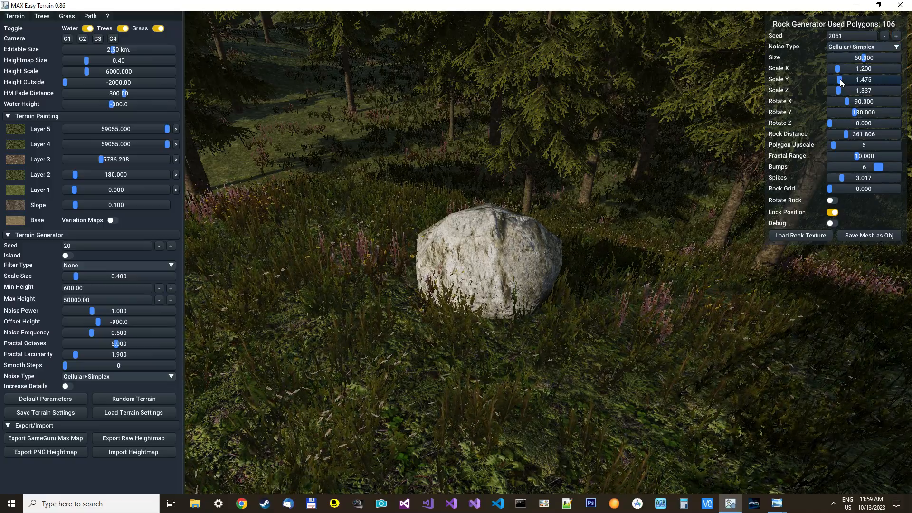
left_click_drag(841, 79, 851, 79)
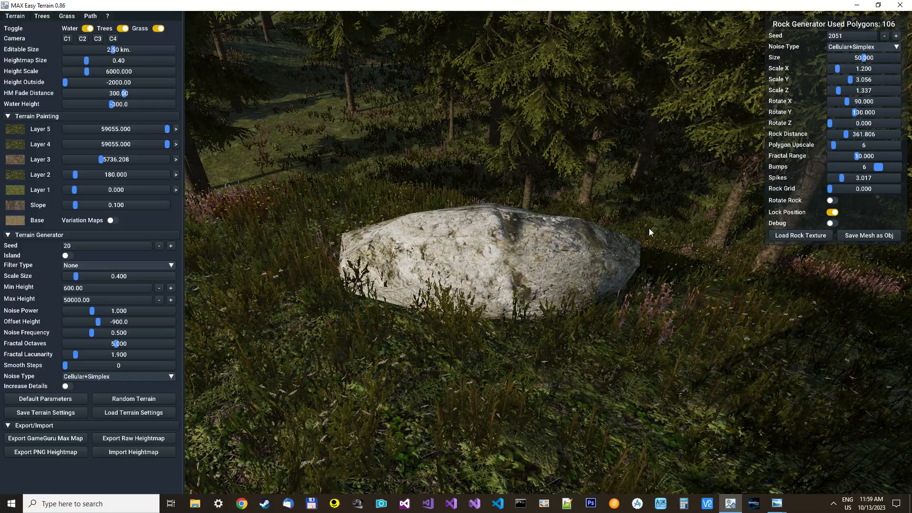
- Set the rock's Fractal Range to about 7.7 and try the Rock Grid setting, returning it to 0
mouse_move(858, 156)
left_mouse_down()
mouse_move(832, 160)
mouse_move(906, 159)
mouse_move(855, 158)
left_mouse_up()
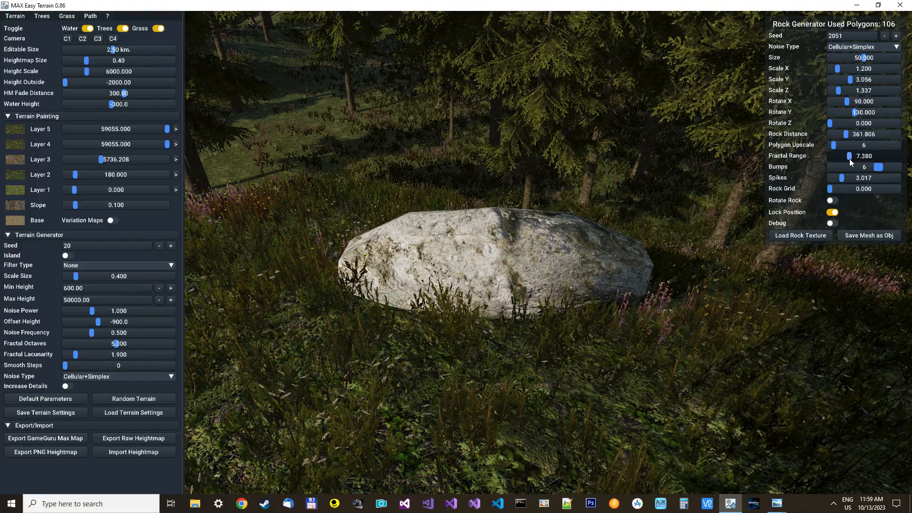
left_click_drag(851, 159, 854, 160)
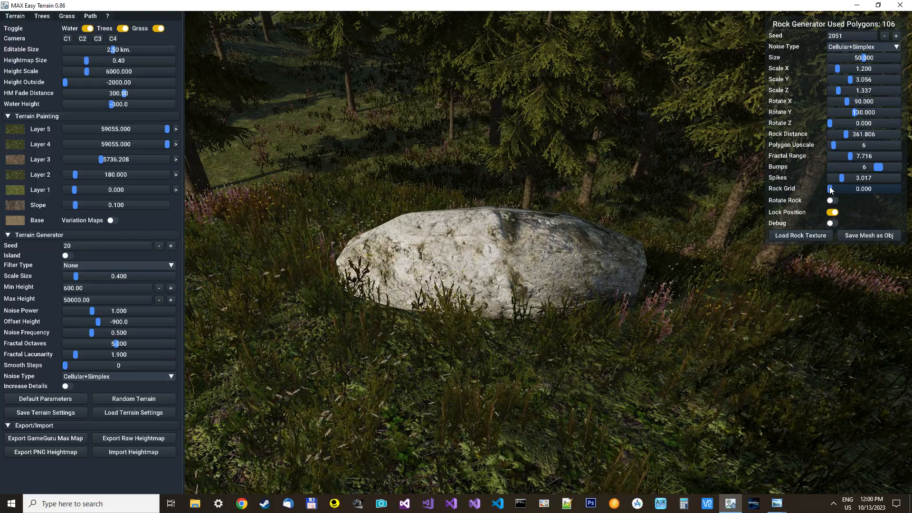
left_click_drag(832, 189, 814, 184)
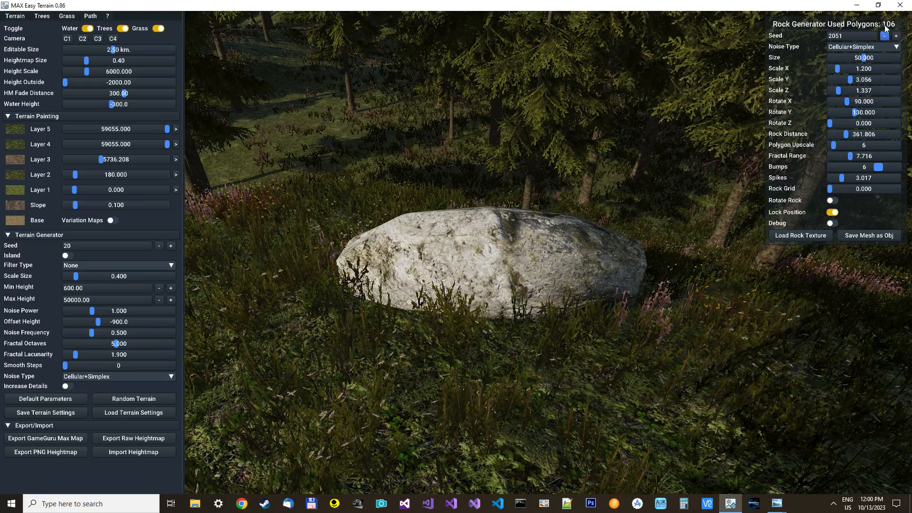
- Show the rock's polygon wireframe with the Debug display and hide it again
left_click(836, 223)
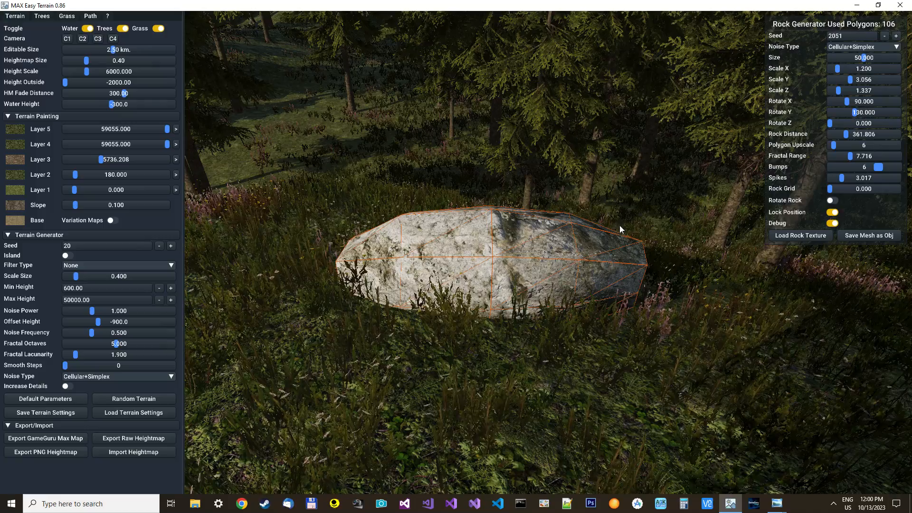
left_click(832, 223)
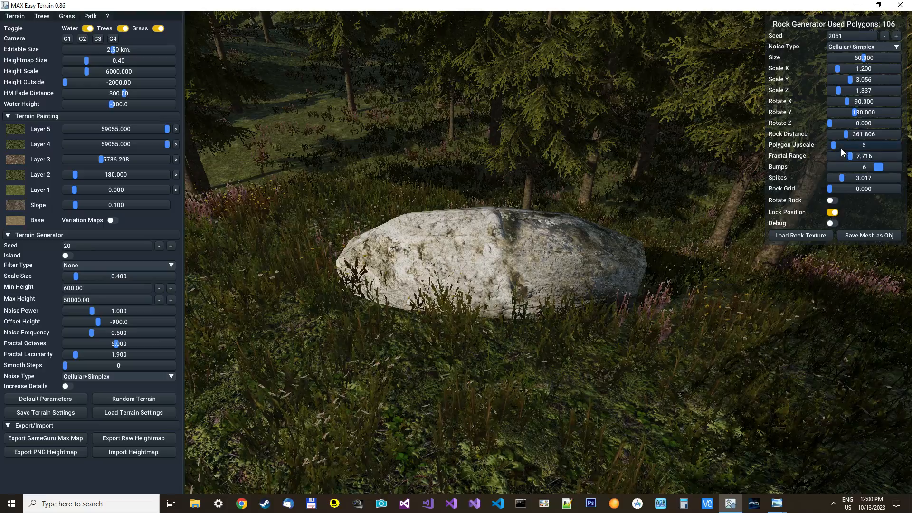
- Set the rock's Fractal Range to 0.5 and its Polygon Upscale to 35 for a more detailed mesh
mouse_move(851, 156)
left_mouse_down()
mouse_move(818, 159)
mouse_move(862, 146)
left_mouse_up()
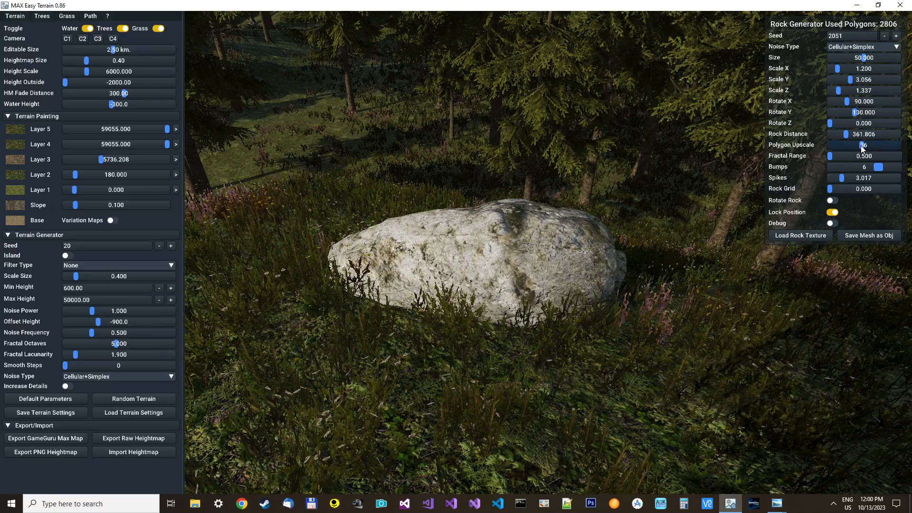
left_click_drag(861, 145, 861, 147)
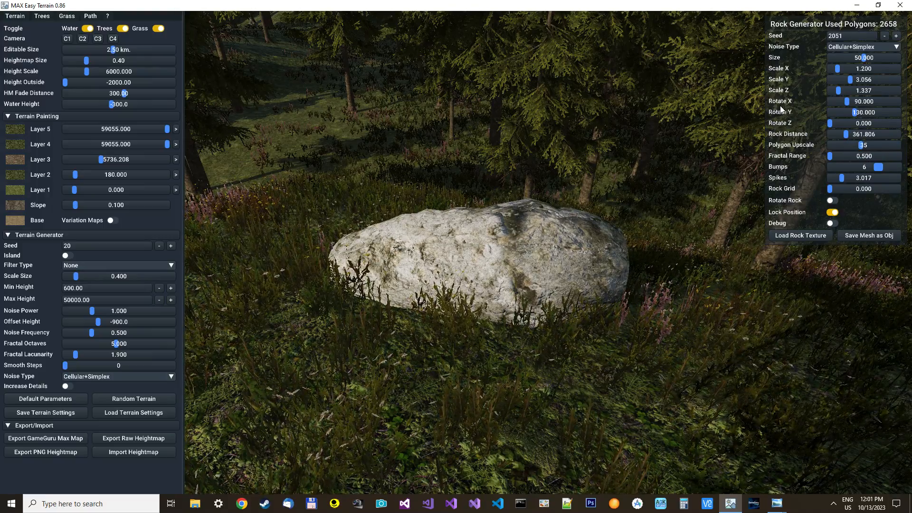
- Enlarge the rock with Scale X and Scale Y at 3 and Scale Z at about 4.9
double_click(853, 69)
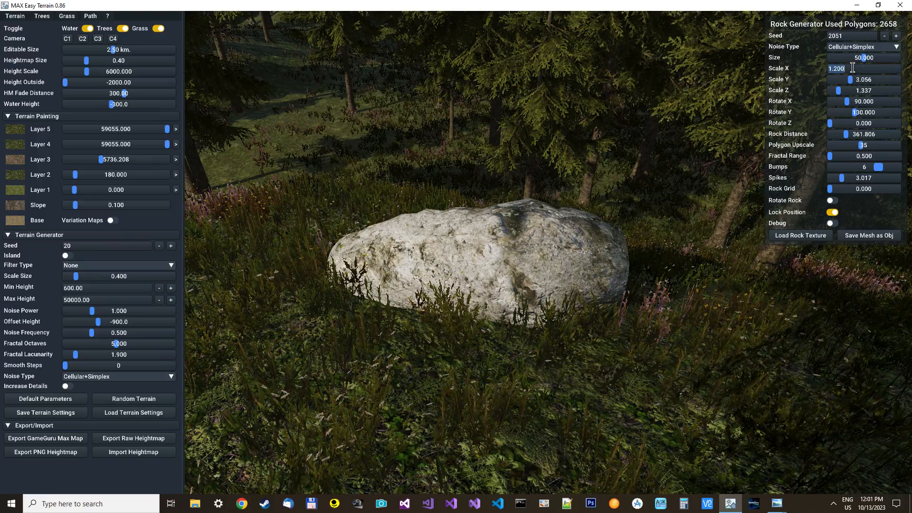
type("3")
key("Return")
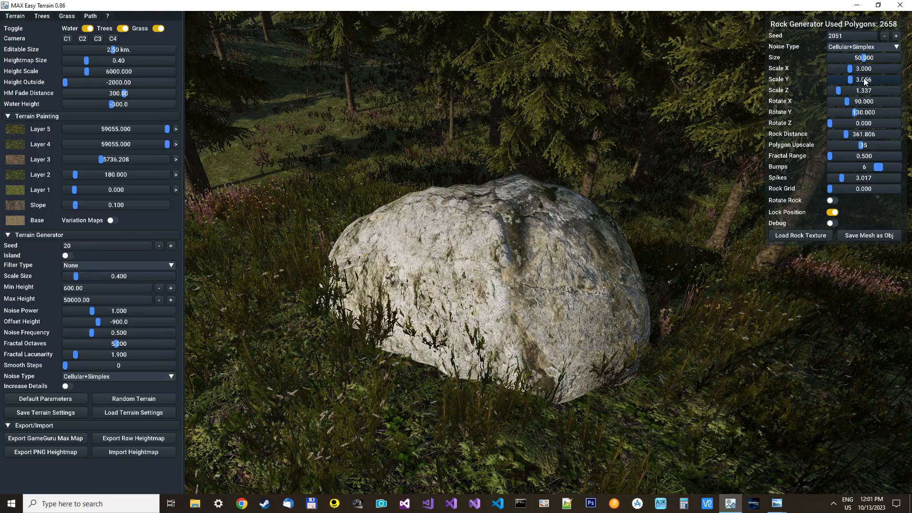
double_click(864, 80)
type("3")
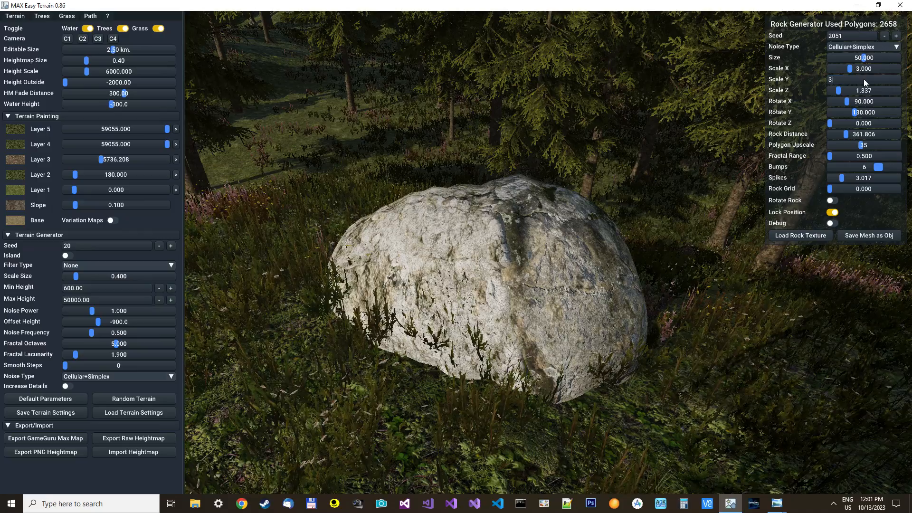
key("Return")
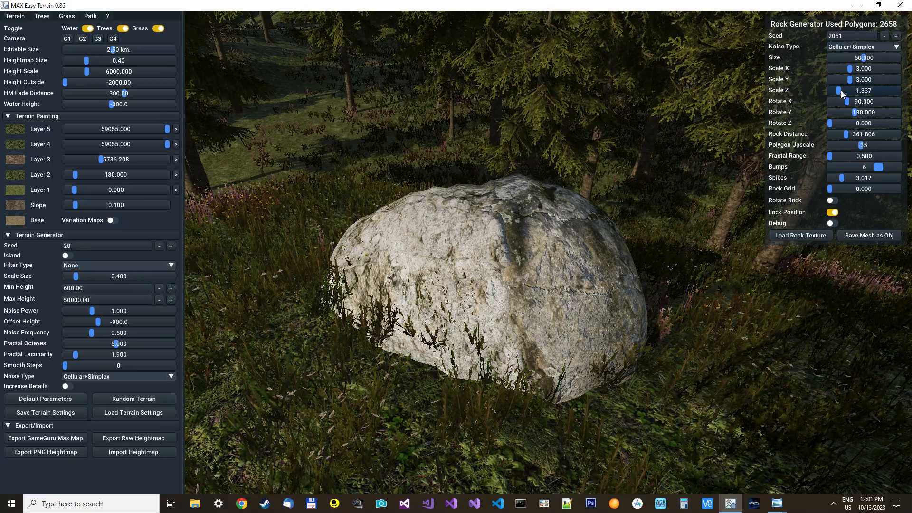
left_click_drag(840, 90, 864, 92)
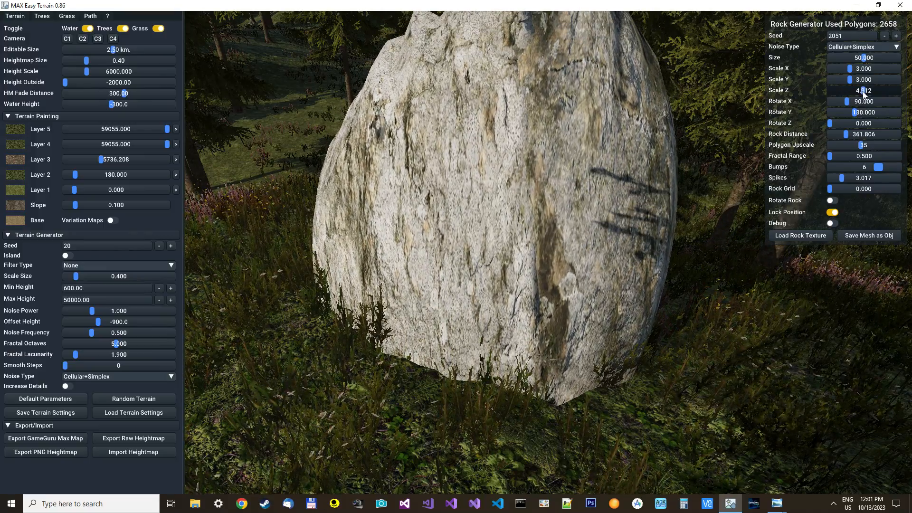
- Step through seeds for the tall rock up to 2061
key("s")
mouse_move(517, 117)
right_mouse_down()
mouse_move(523, 142)
mouse_move(533, 129)
mouse_move(523, 119)
mouse_move(527, 161)
mouse_move(527, 121)
mouse_move(496, 116)
mouse_move(520, 117)
mouse_move(513, 114)
mouse_move(527, 107)
right_mouse_up()
key("w")
key("d")
key("a")
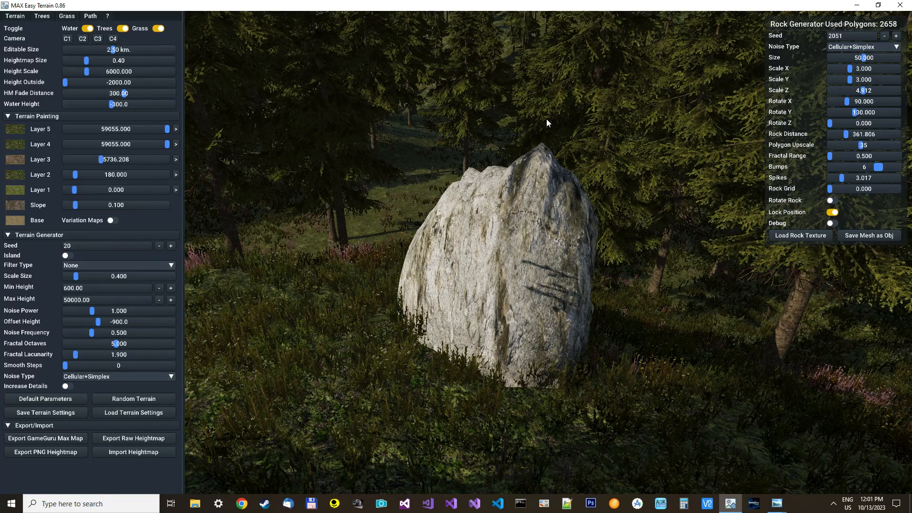
left_click(896, 36)
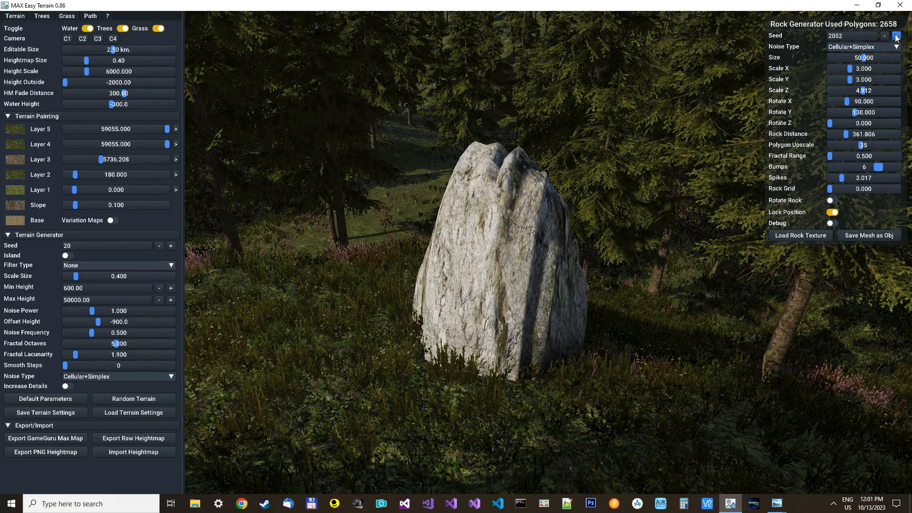
left_click(897, 36)
left_click(896, 36)
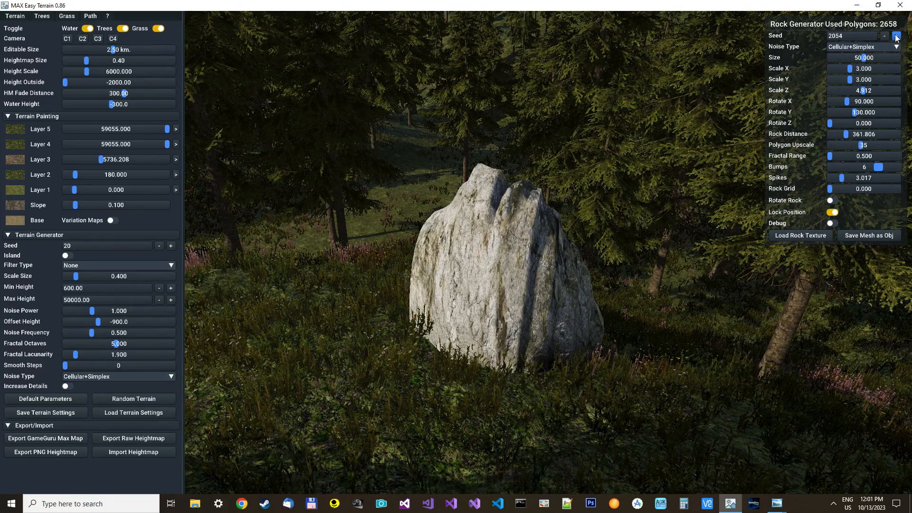
left_click(896, 36)
left_click(896, 36)
left_click(896, 36)
left_click(896, 36)
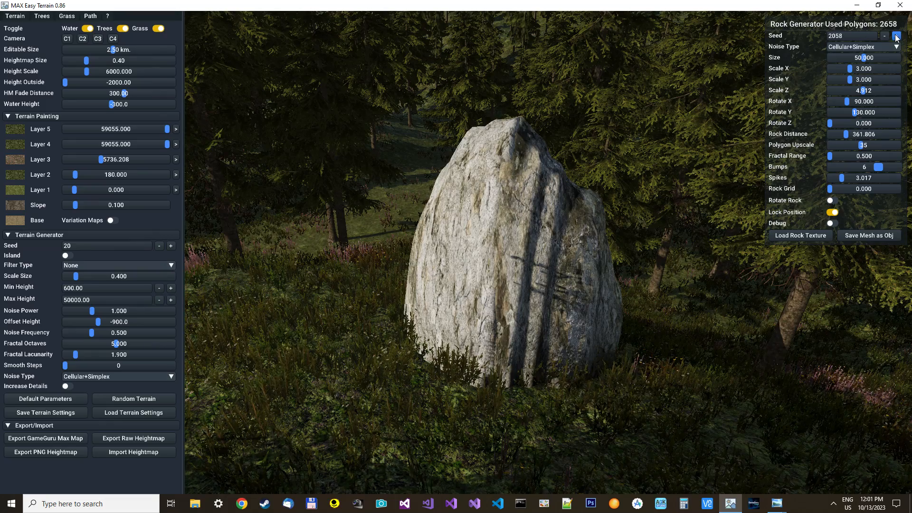
left_click(896, 36)
left_click(896, 36)
left_click(896, 36)
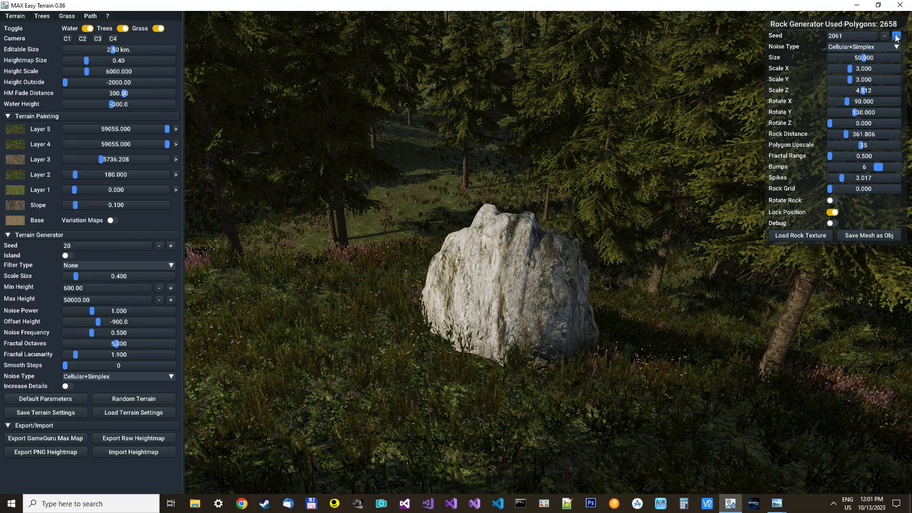
- Step through further seeds for the tall rock up to 2070
left_click(896, 36)
left_click(896, 36)
left_click(896, 36)
left_click(896, 36)
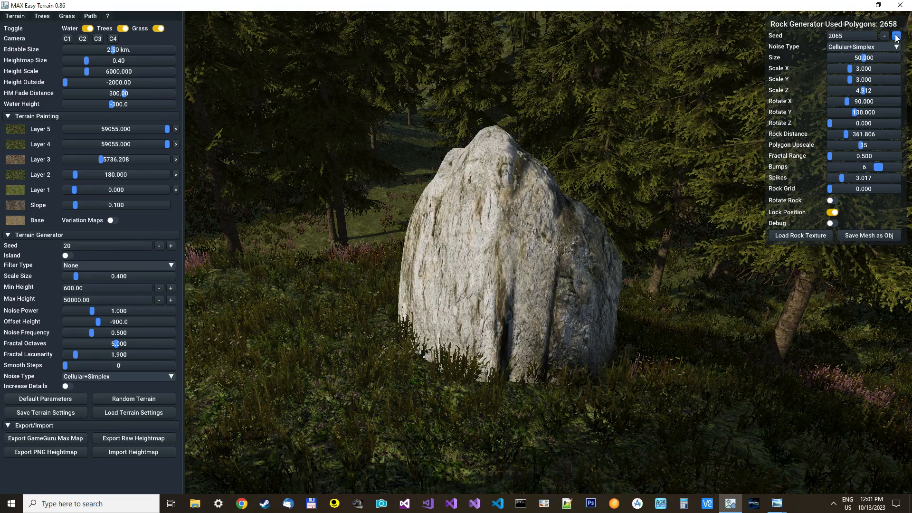
left_click(897, 36)
left_click(896, 36)
left_click(896, 36)
left_click(896, 36)
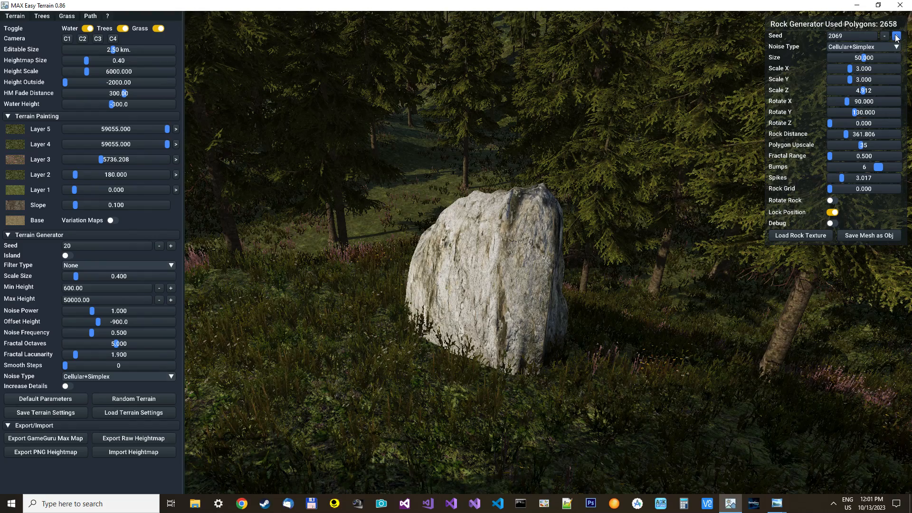
left_click(897, 36)
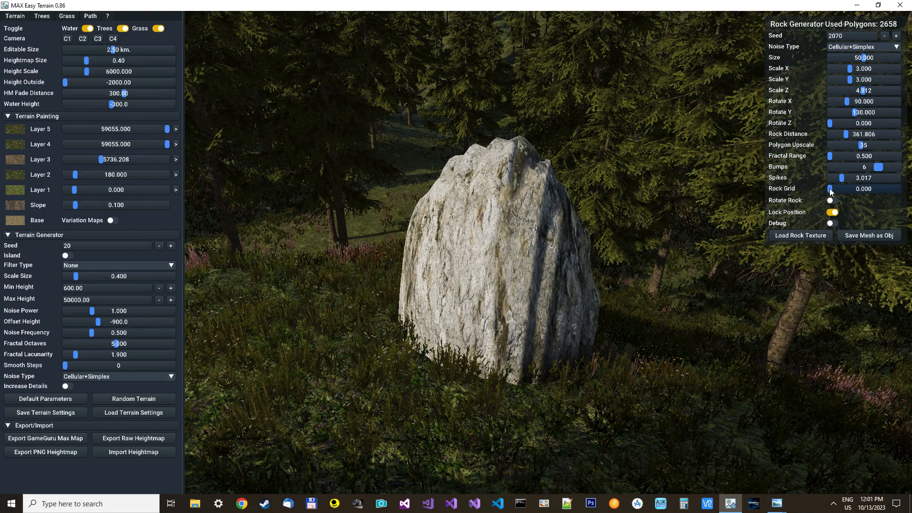
- Set the rock's Bumps to 7 and try Fractal Range values of 0.6, 0.7, 0.8 and 0.9
mouse_move(830, 189)
left_mouse_down()
mouse_move(852, 192)
mouse_move(821, 189)
left_mouse_up()
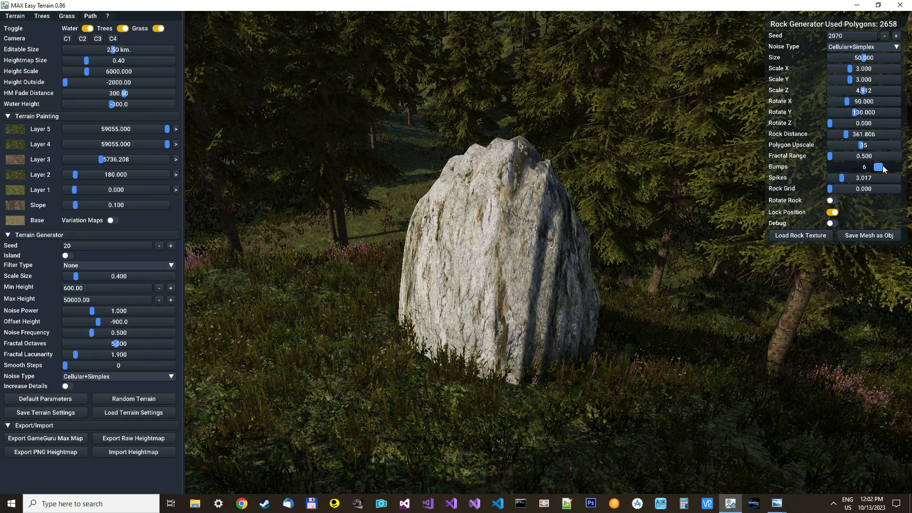
left_click_drag(881, 166, 886, 167)
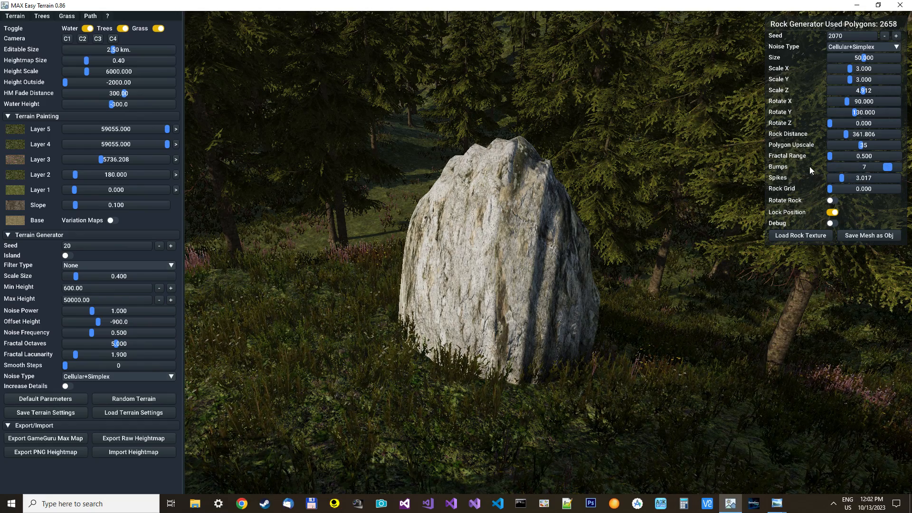
double_click(837, 155)
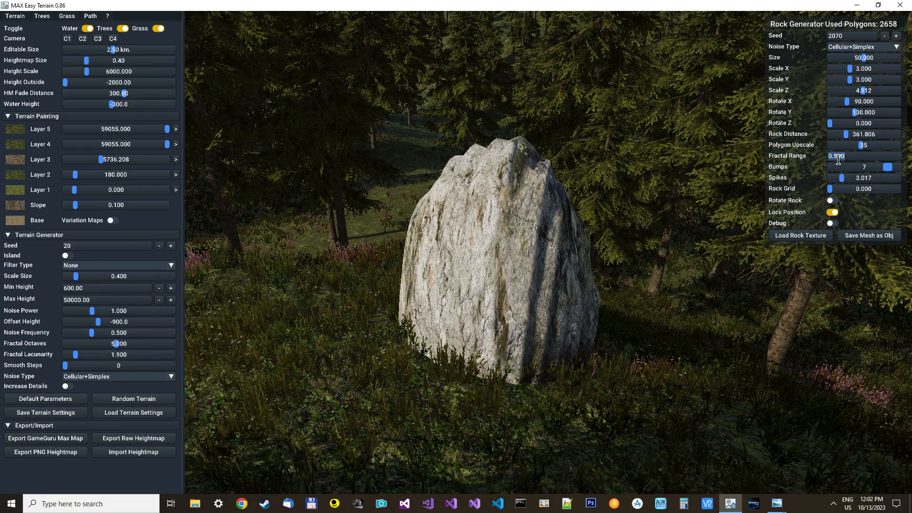
type(".6")
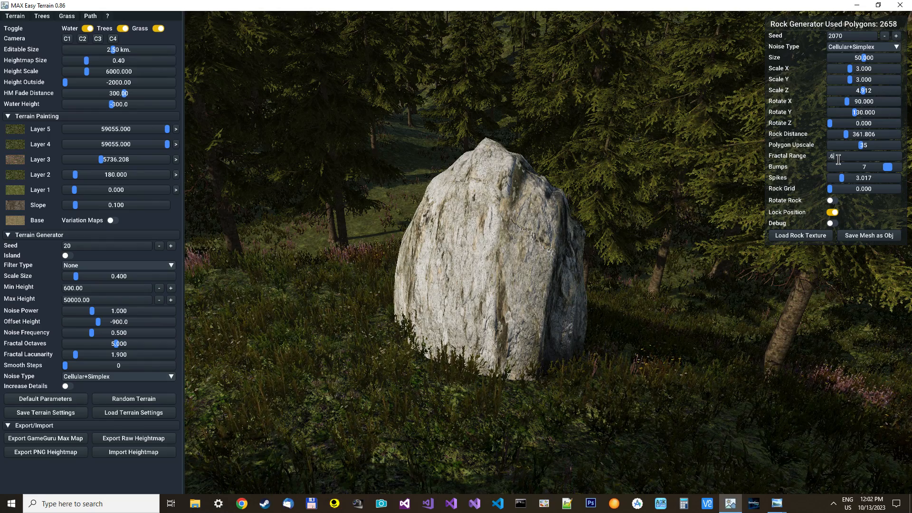
key("BackSpace")
type("7")
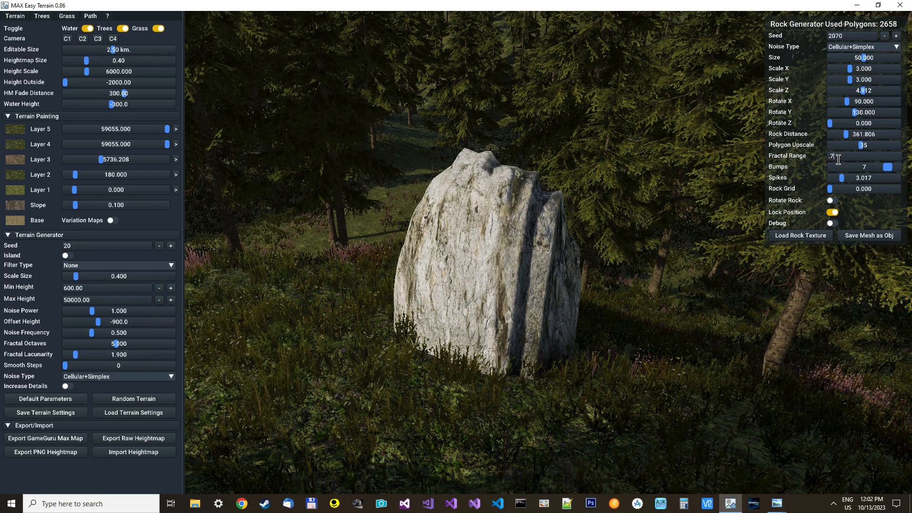
key("BackSpace")
type("8")
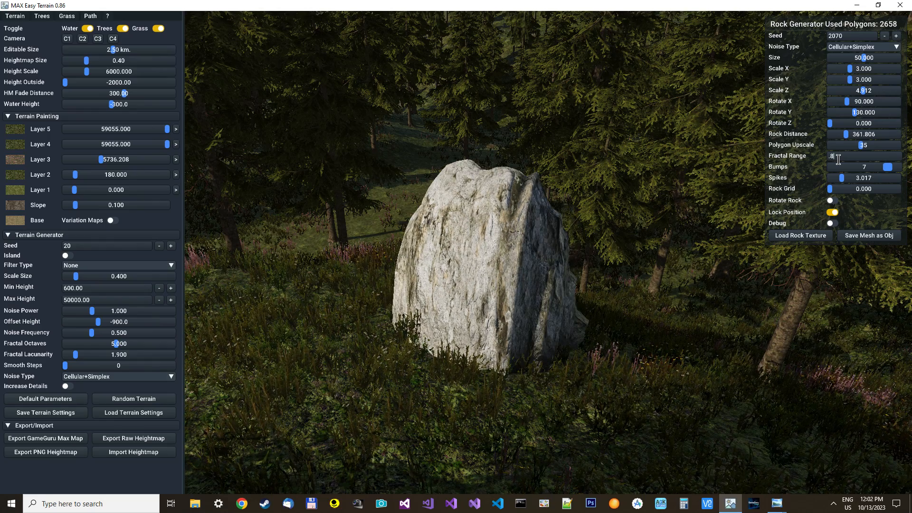
type(".9")
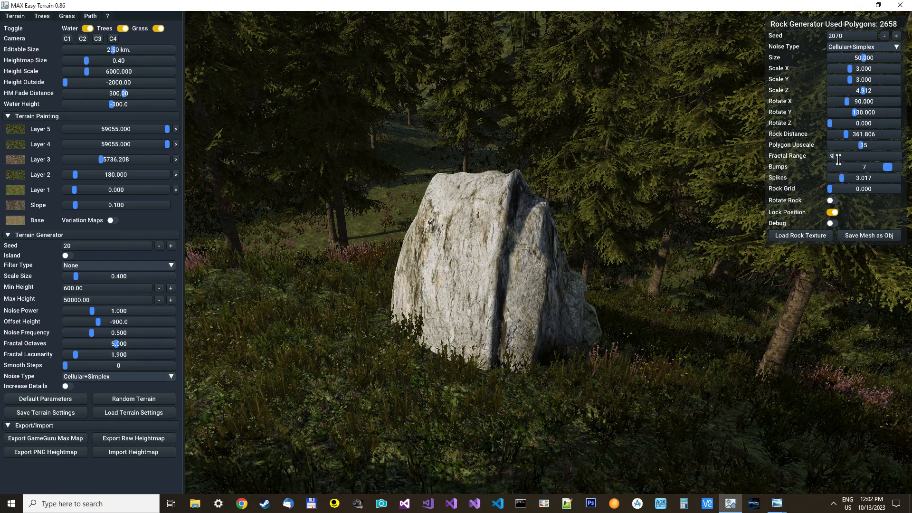
- Try a Fractal Range of 0.5 on the rock, and settle on 0.6
key("BackSpace")
type("6")
type("5")
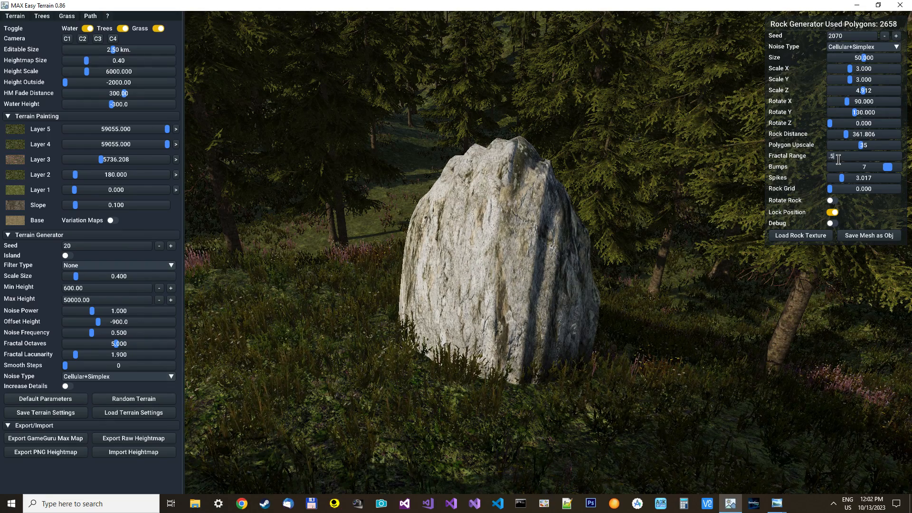
key("BackSpace")
type("6")
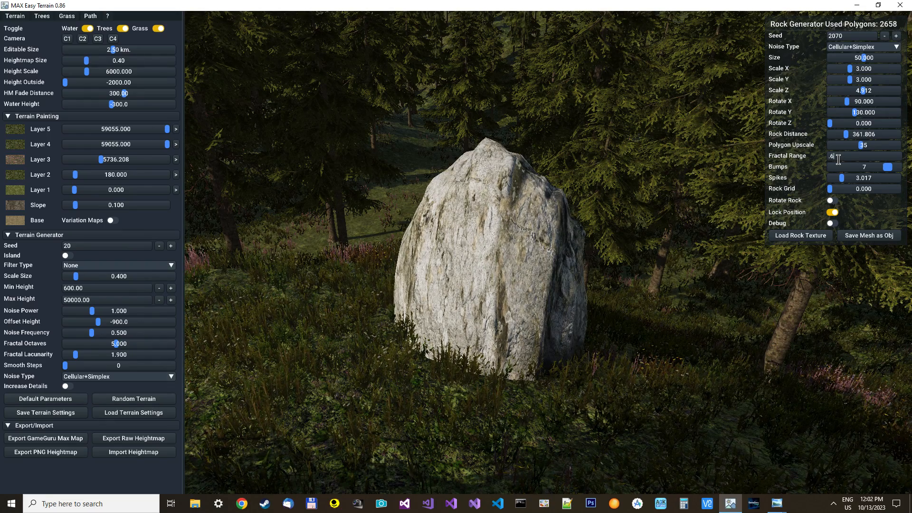
key("Return")
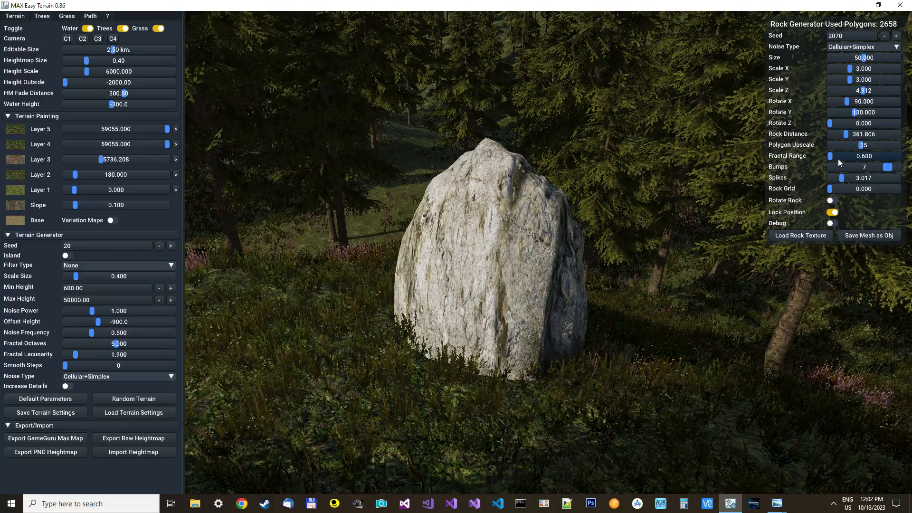
- Set the rock's Fractal Range to 0.65 and inspect its shape among the trees
key("w")
mouse_move(587, 256)
right_mouse_down()
mouse_move(566, 262)
mouse_move(589, 259)
right_mouse_up()
key("s")
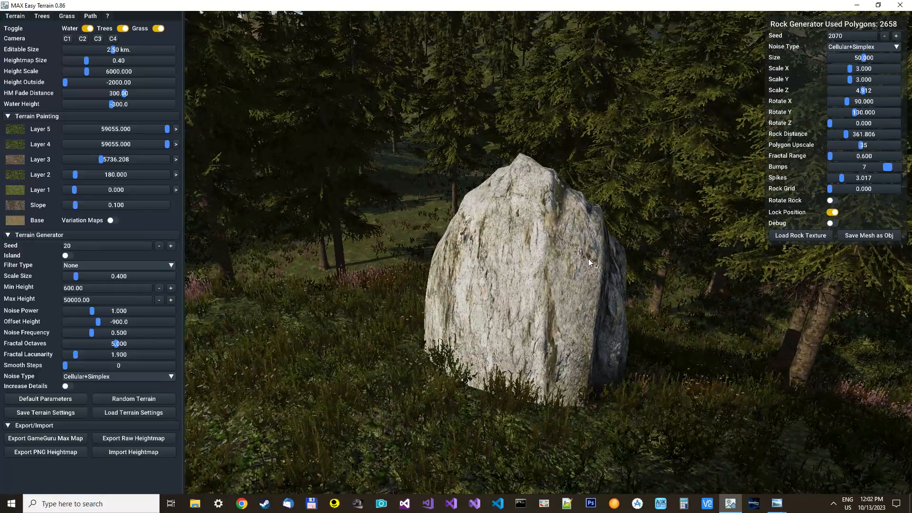
double_click(848, 157)
type("0.65")
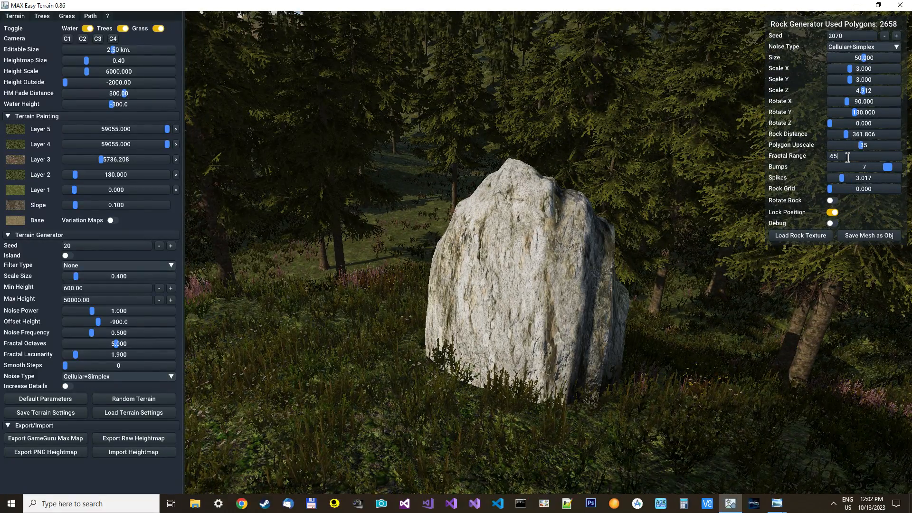
key("Return")
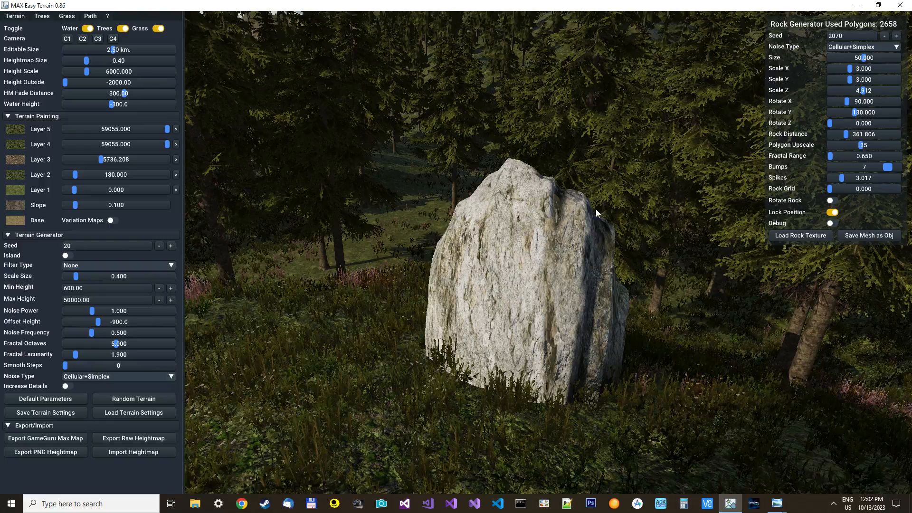
key("s")
mouse_move(575, 237)
right_mouse_down()
mouse_move(589, 240)
mouse_move(587, 275)
mouse_move(589, 238)
right_mouse_up()
key("w")
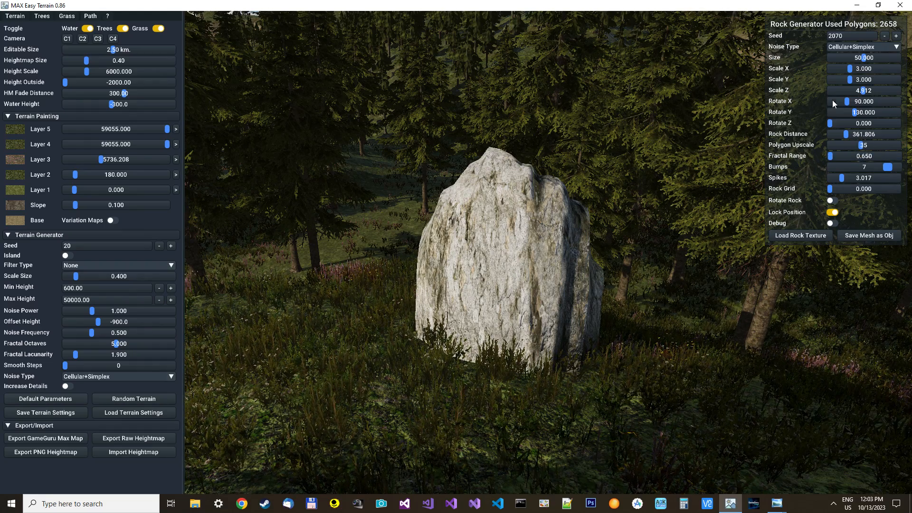
- Advance the rock's seed to 2073 and raise its Fractal Range to about 6.2 for a jagged shape
left_click(897, 36)
left_click(897, 36)
left_click(897, 36)
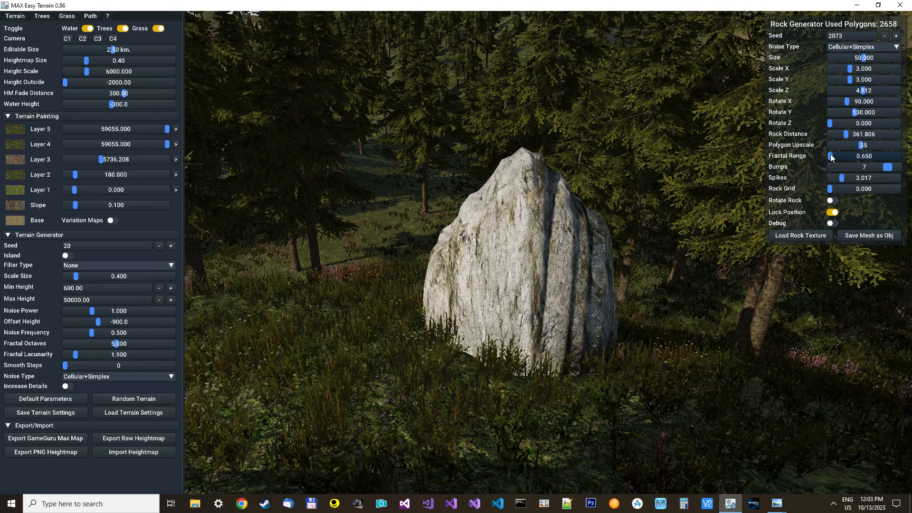
left_click_drag(832, 158, 847, 156)
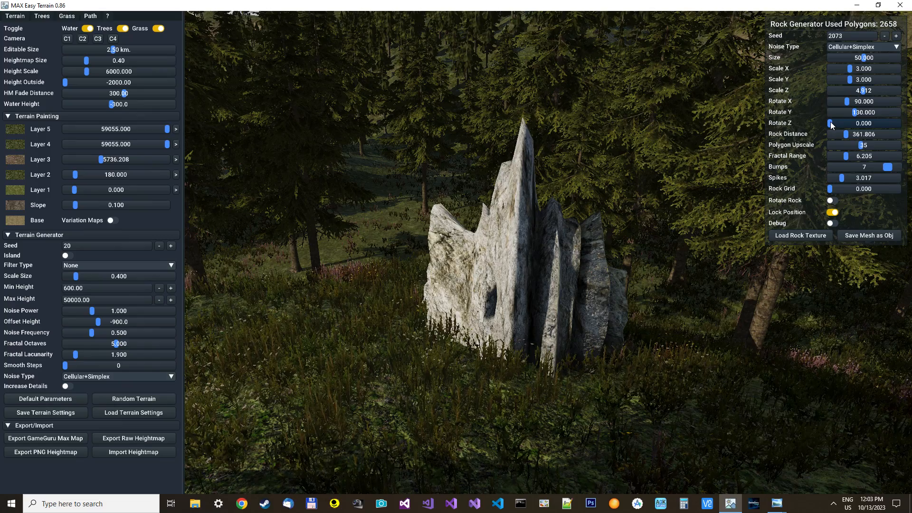
- Lay the rock flat with Rotate X at 0, and unlock its position so it follows the camera
left_click_drag(832, 124, 822, 106)
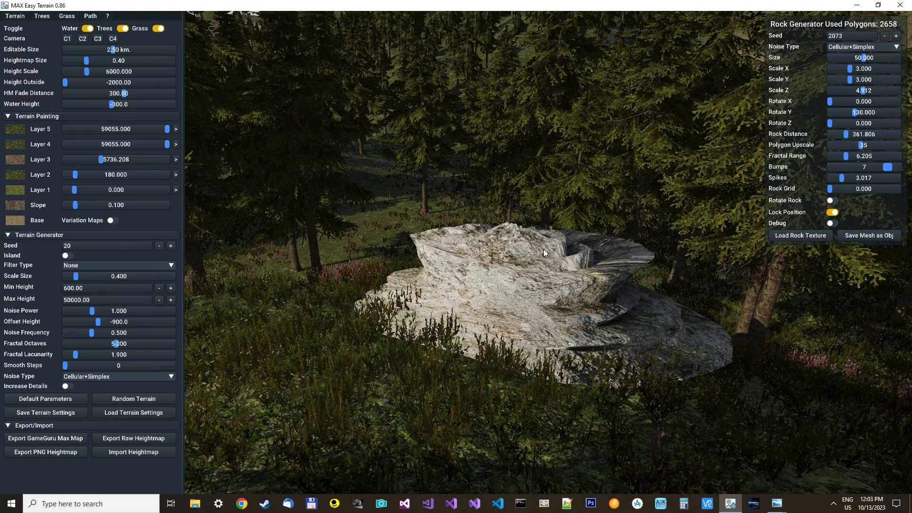
left_click(832, 212)
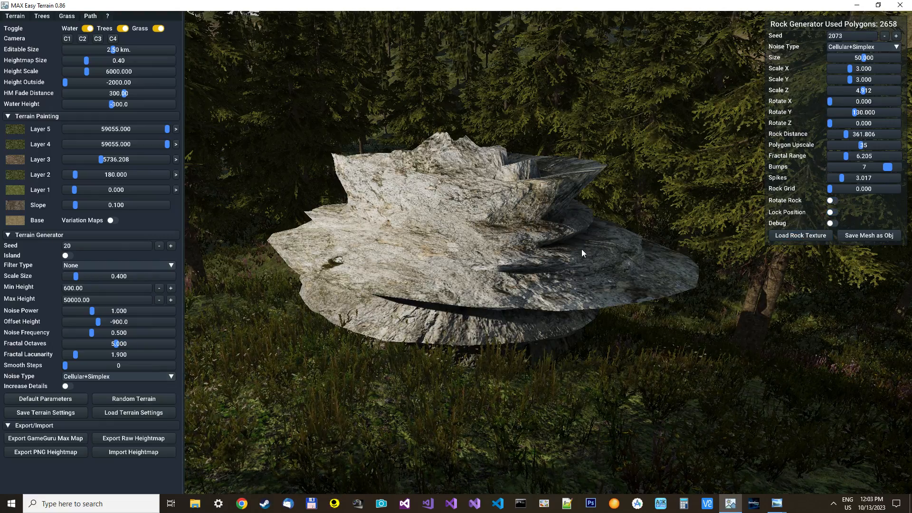
right_click_drag(545, 260, 555, 242)
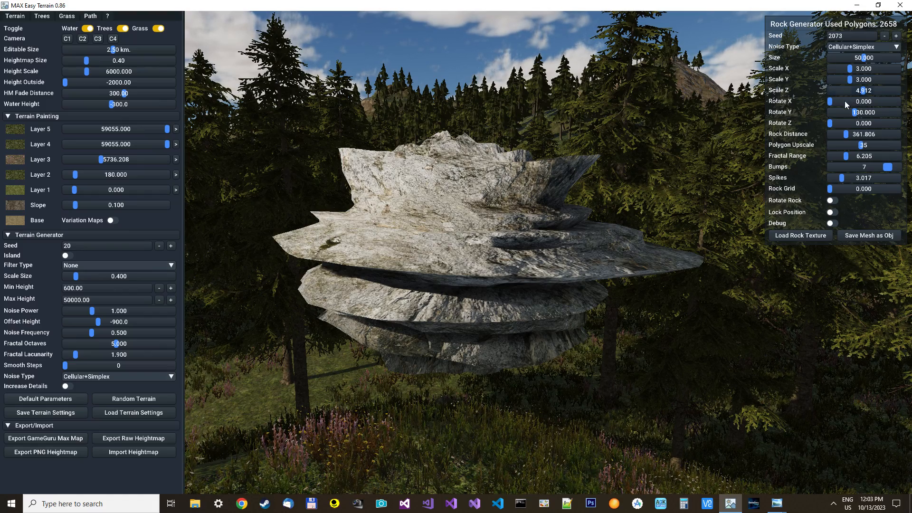
- Reshape the rock with Scale Z at about 3.19, Scale Y at about 4.36 and Fractal Range at about 1.0
left_click(867, 92)
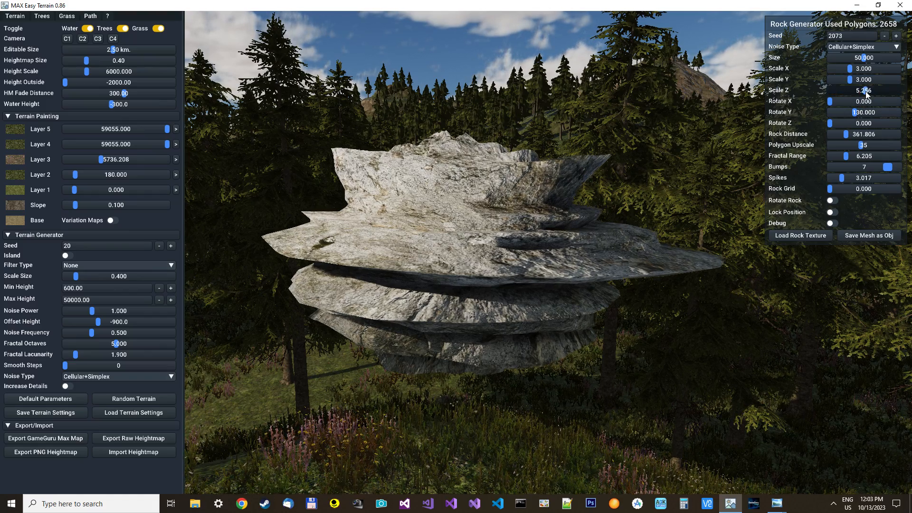
mouse_move(867, 93)
left_mouse_down()
mouse_move(851, 91)
mouse_move(860, 81)
left_mouse_up()
left_click(852, 80)
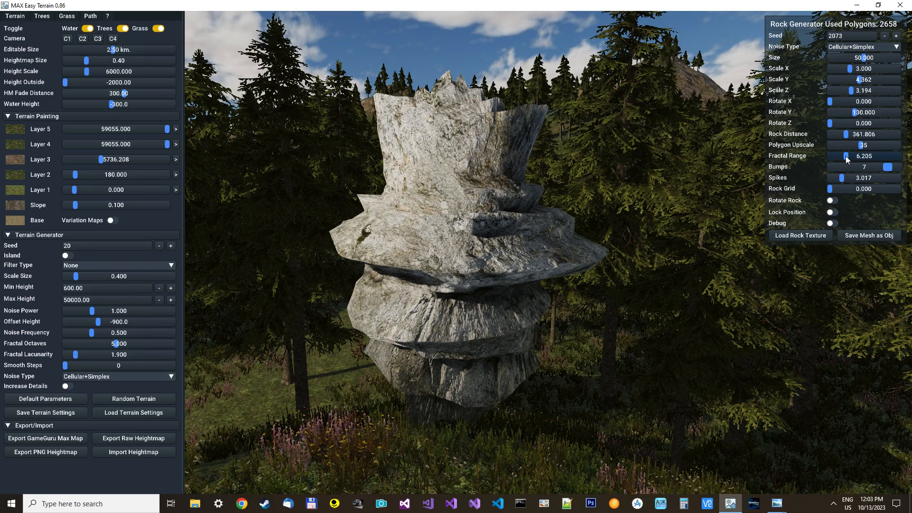
left_click_drag(846, 156, 778, 165)
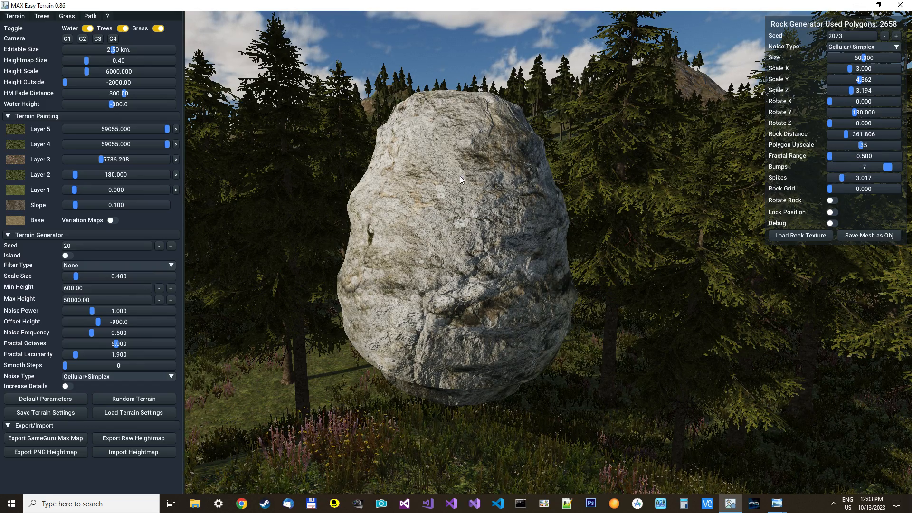
left_click_drag(830, 161, 833, 160)
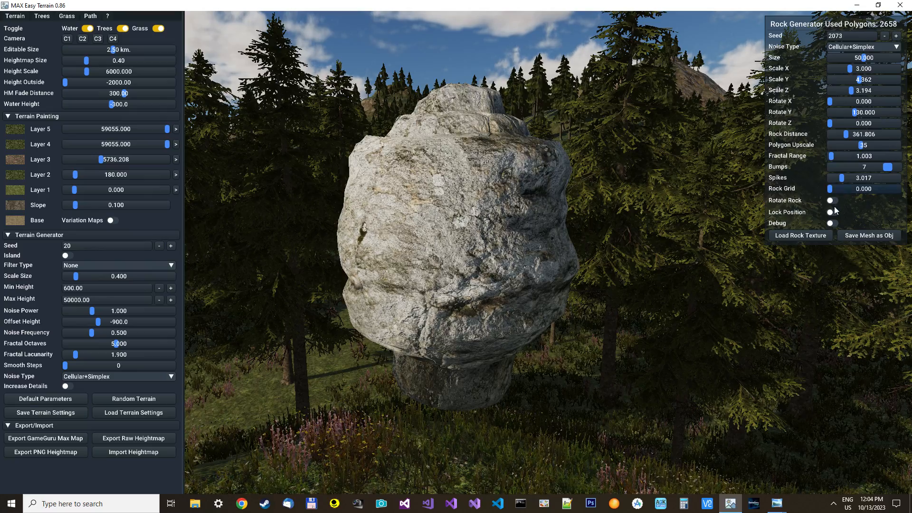
- Lower the rock onto the grassy forest ground, lock its position there and view it from several sides
right_click_drag(602, 208, 600, 291)
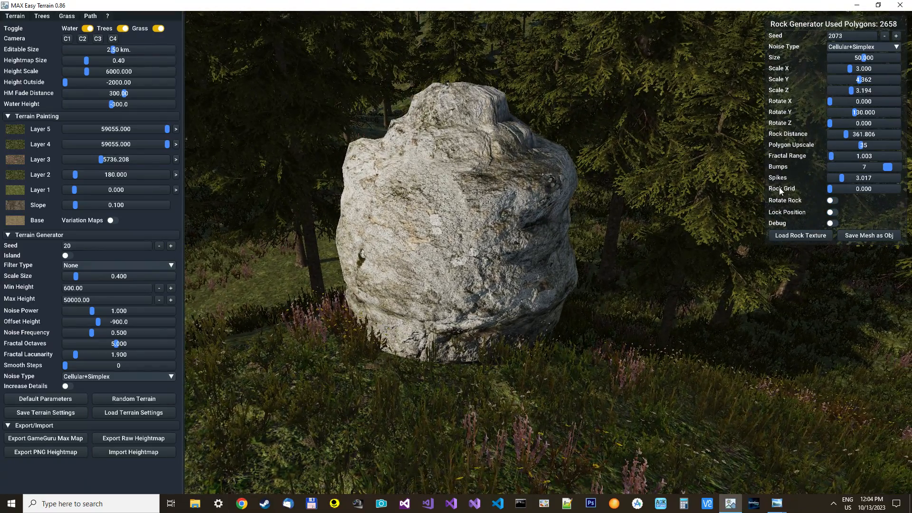
left_click(831, 212)
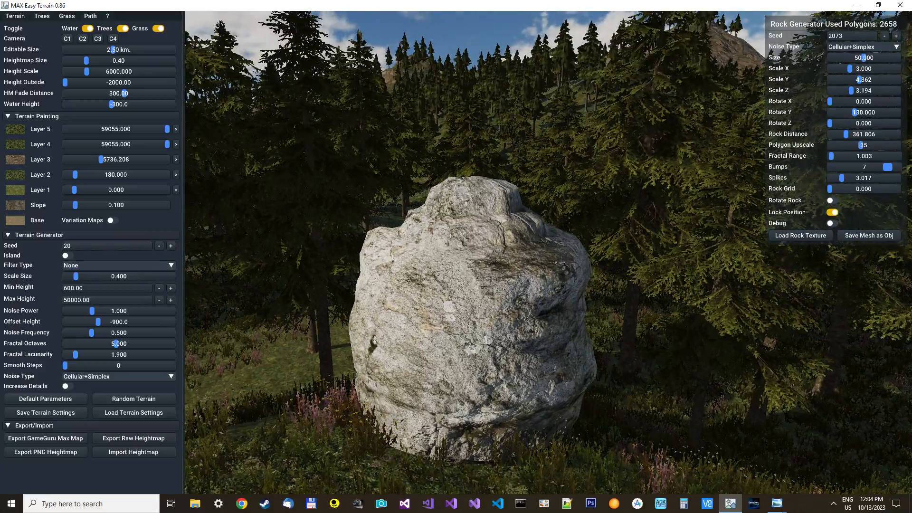
key("s")
right_click_drag(589, 247, 587, 278)
key("a")
key("w")
key("s")
key("d")
key("w")
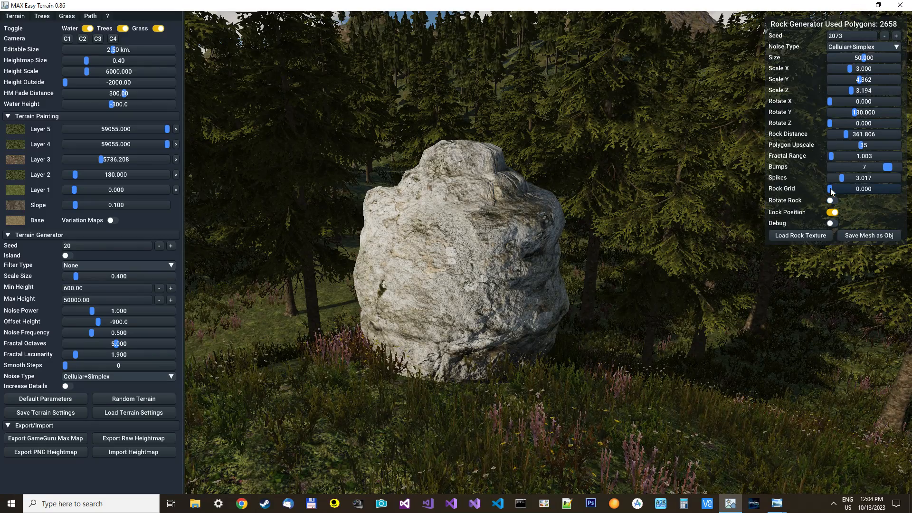
- Raise the rock's Polygon Upscale to 75 and smooth its shape with Fractal Range 0.5, Bumps 1 and Spikes 0.5
left_click_drag(864, 150, 901, 147)
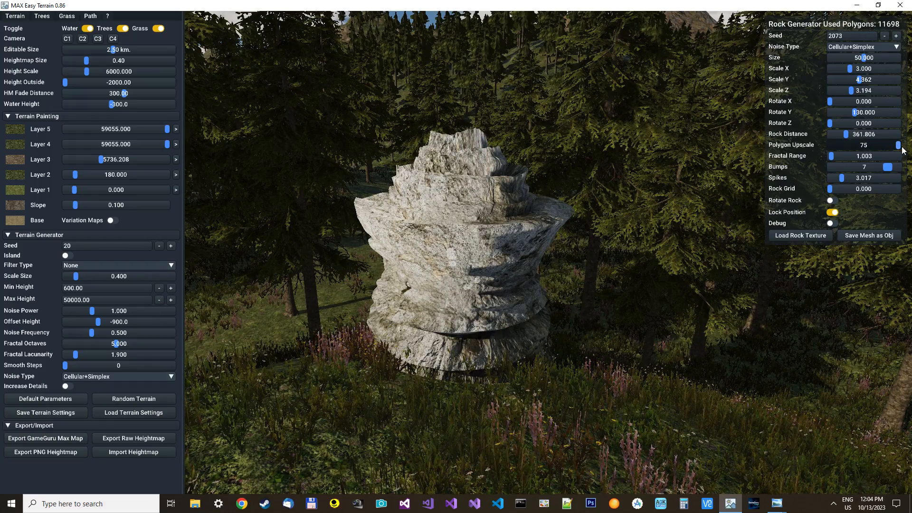
left_click_drag(834, 157, 822, 160)
left_click_drag(885, 167, 813, 179)
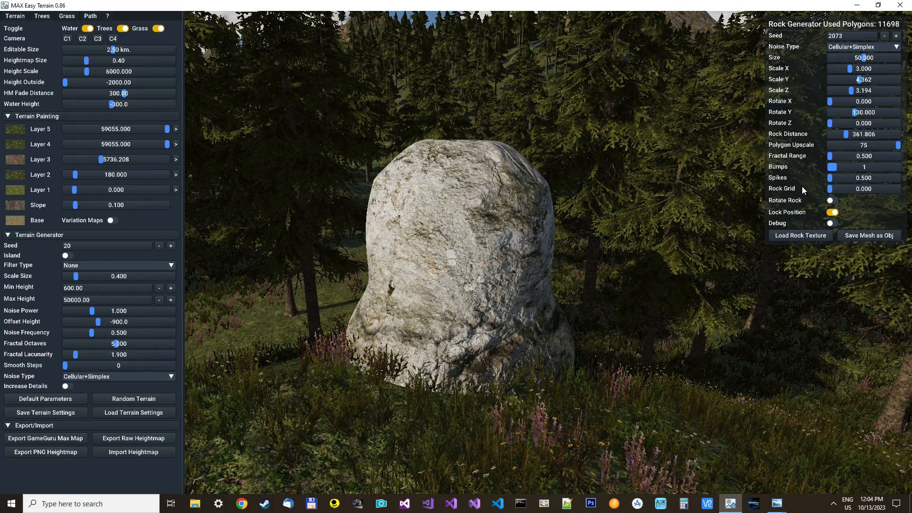
- Raise the smooth rock's Fractal Range to about 1.17 and inspect the sculpted shape up close
left_click_drag(831, 160, 832, 160)
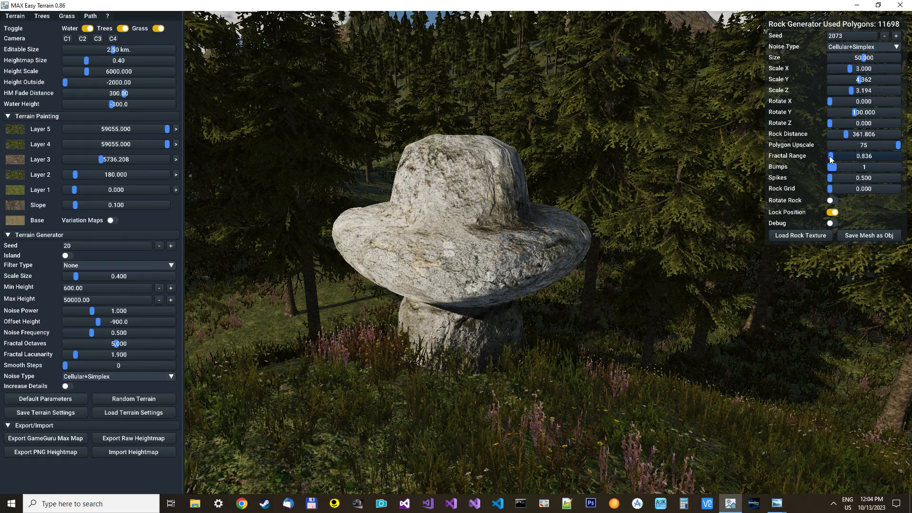
left_click_drag(830, 159, 835, 159)
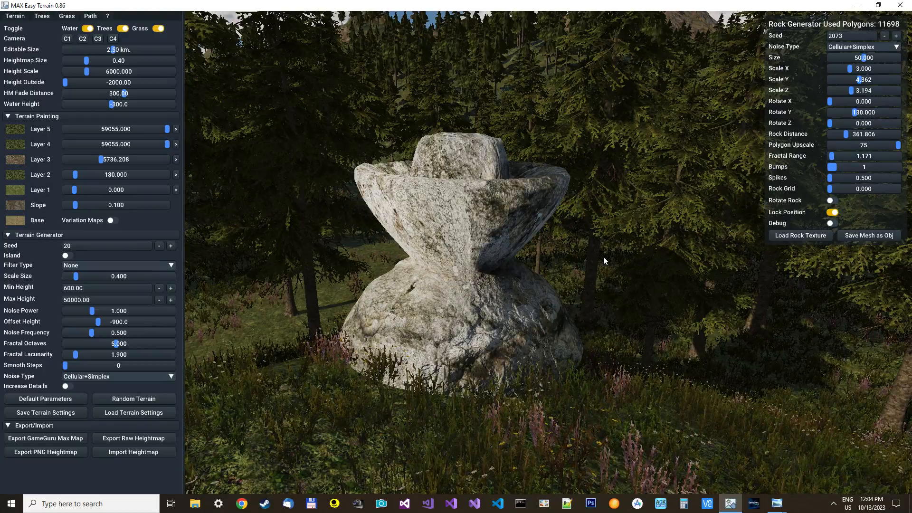
key("w")
key("s")
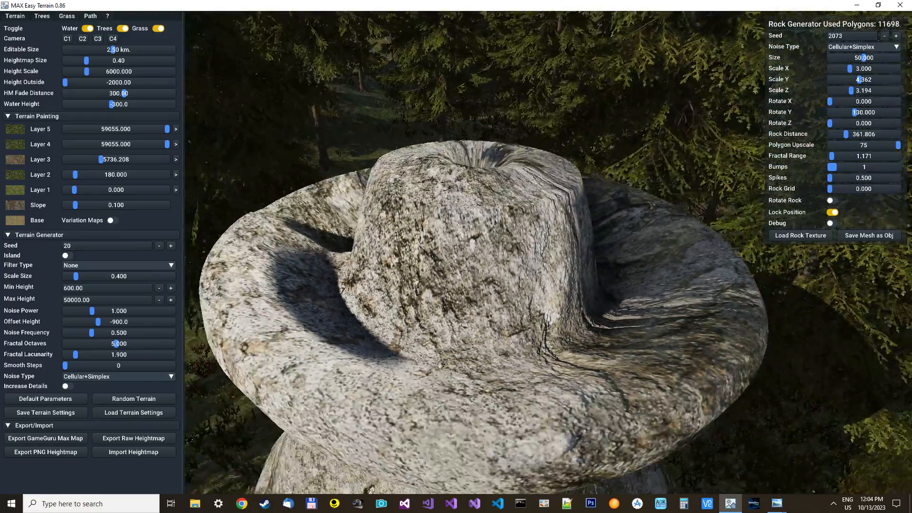
key("w")
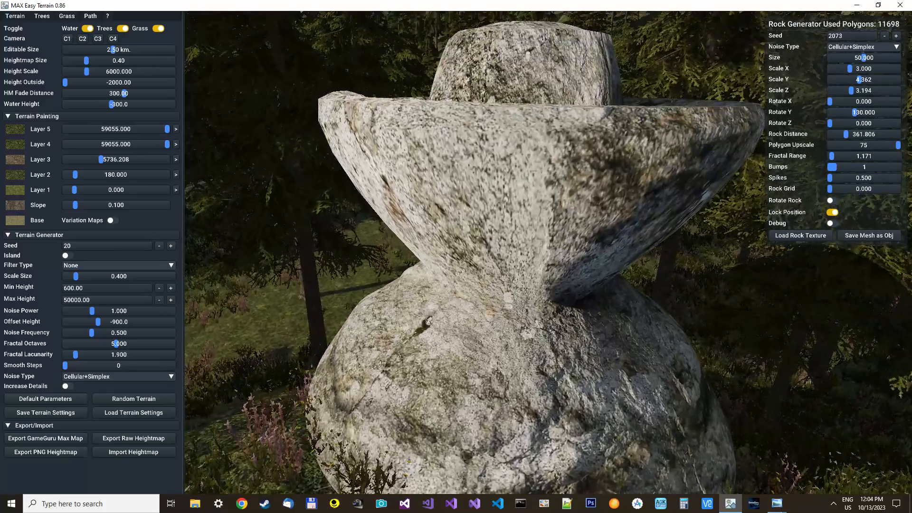
- Back away from the rock and load Rock038_2K-JPG_Color.jpg from the terrainsave/rock folder as its texture
key("s")
key("s")
key("w")
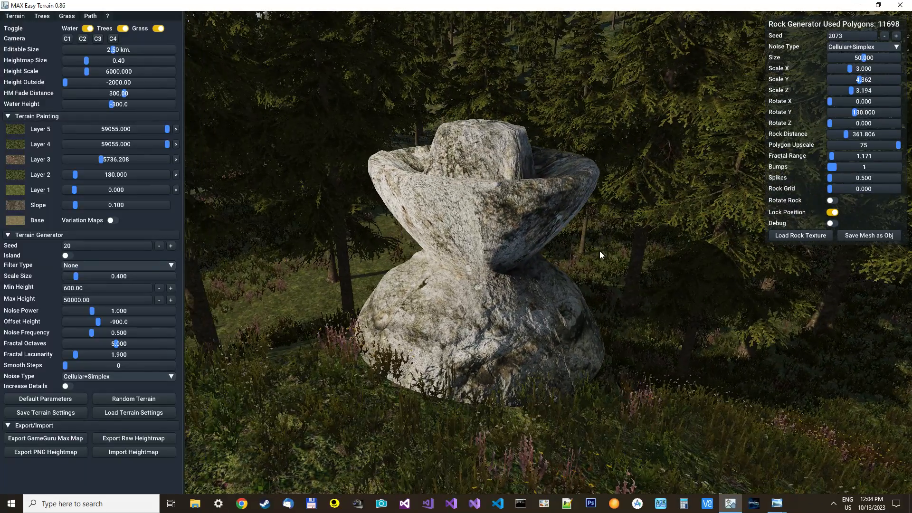
left_click(789, 236)
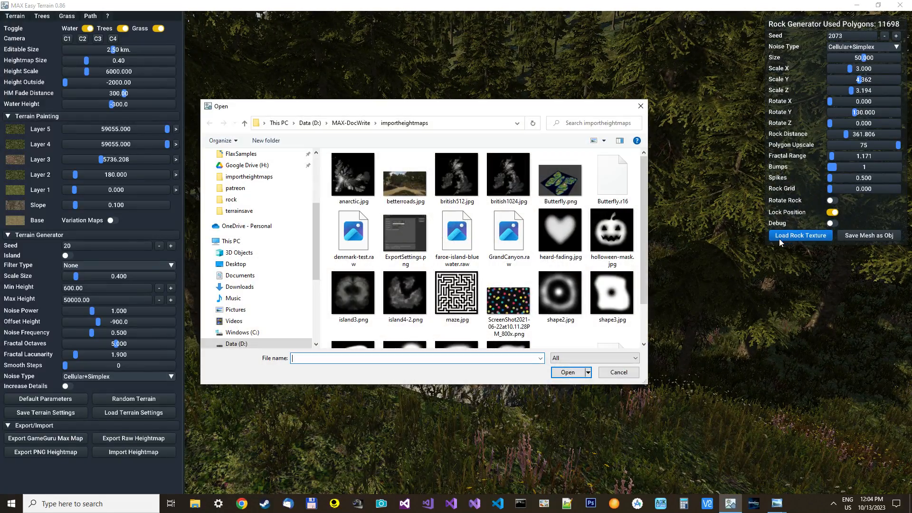
left_click(352, 123)
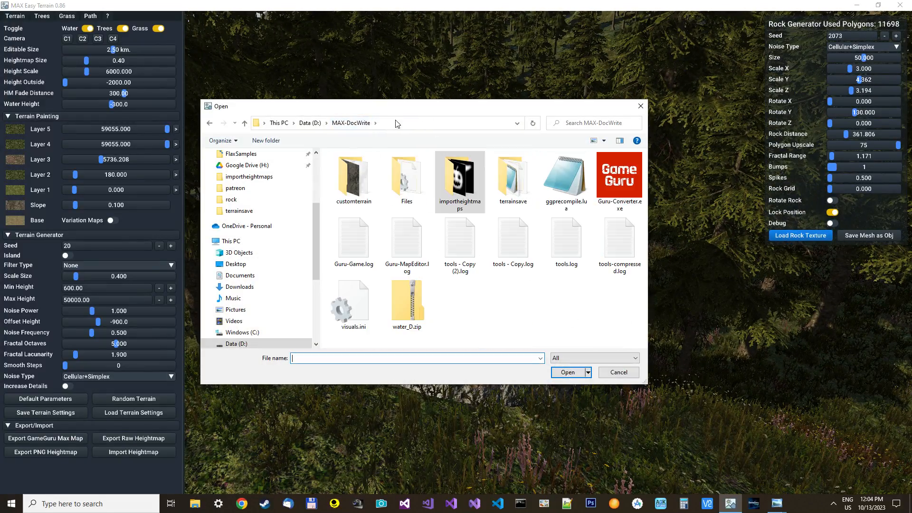
double_click(513, 174)
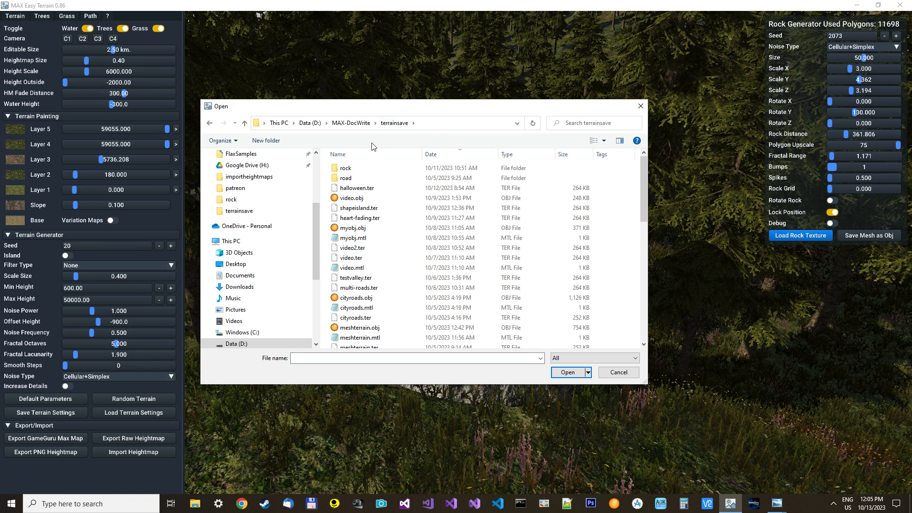
double_click(349, 170)
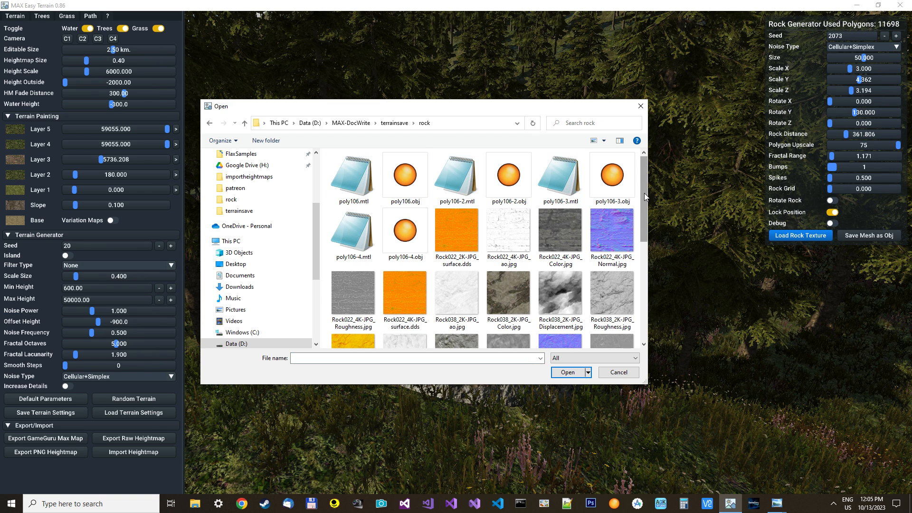
double_click(507, 295)
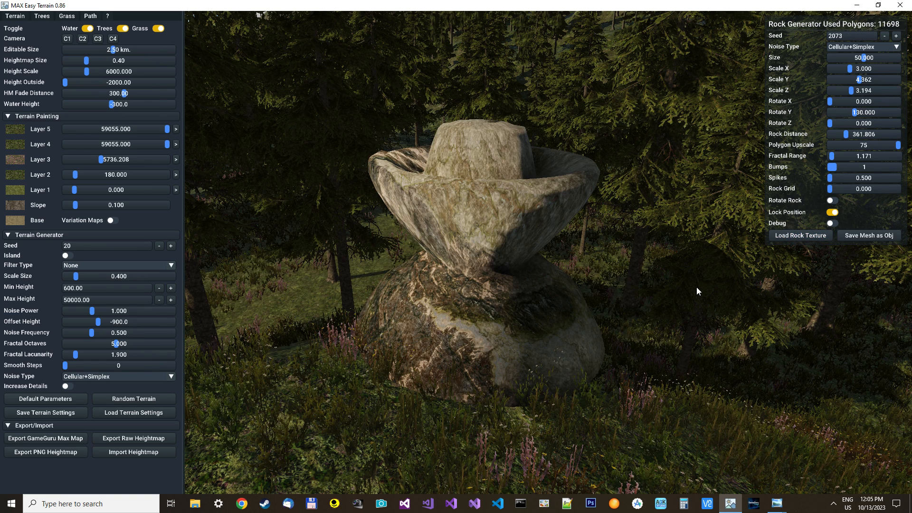
- Load Rocks016_4K-JPG_Color.jpg as the rock texture and view the rock from another angle
left_click(802, 236)
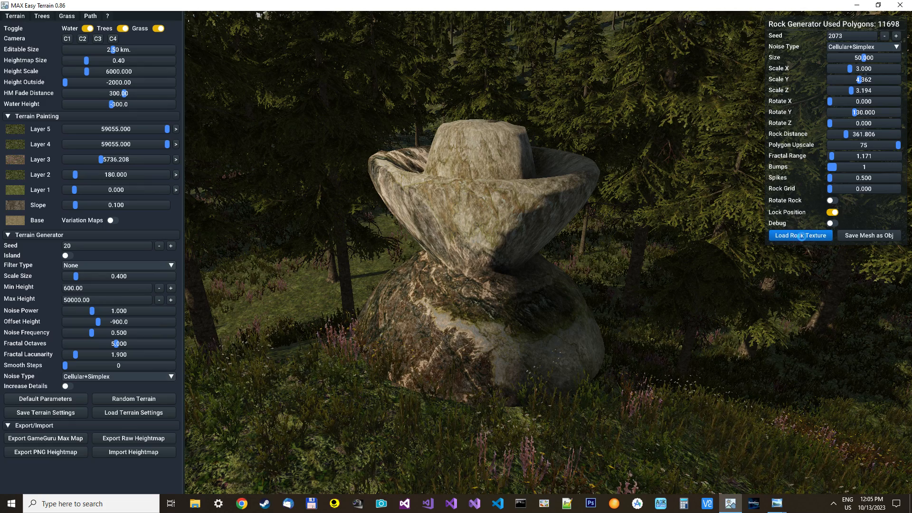
scroll(645, 221, "down", 2)
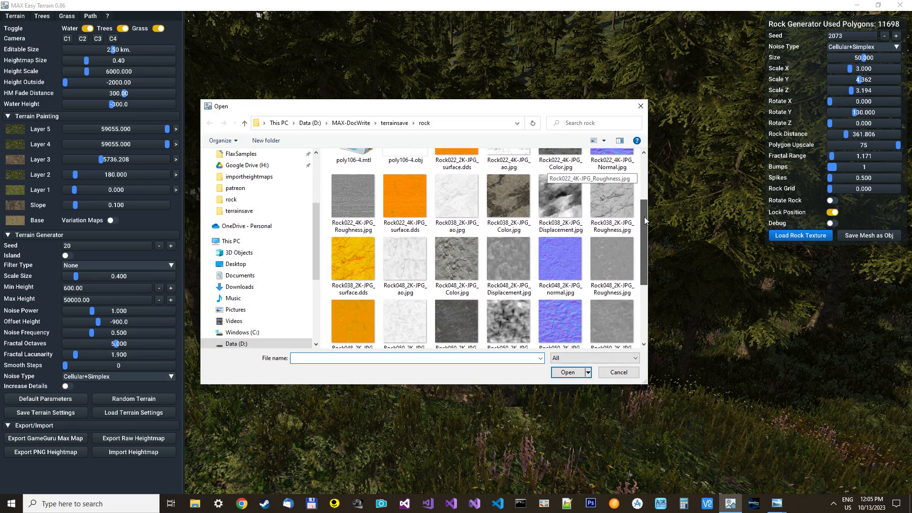
left_click_drag(645, 221, 649, 280)
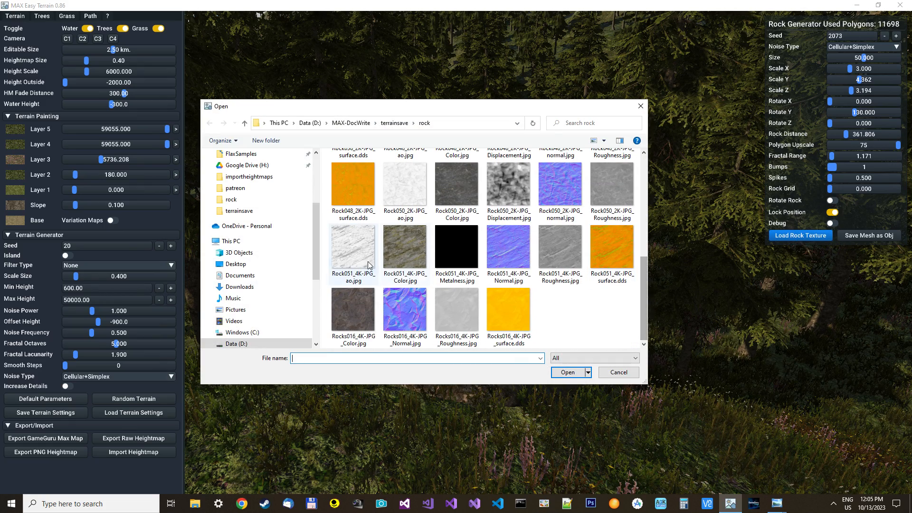
double_click(353, 311)
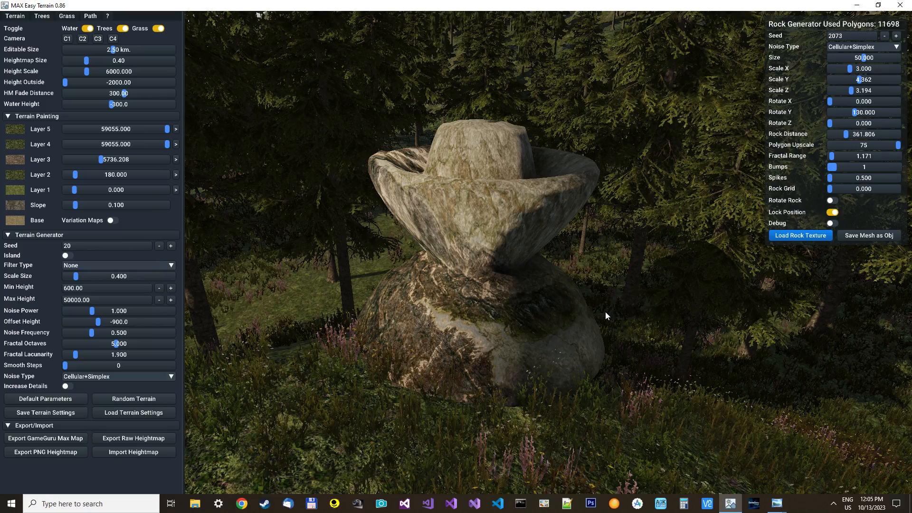
right_click_drag(600, 315, 394, 315)
- Load Rock051_4K-JPG_Color.jpg from the rock folder as the rock's texture
left_click(804, 234)
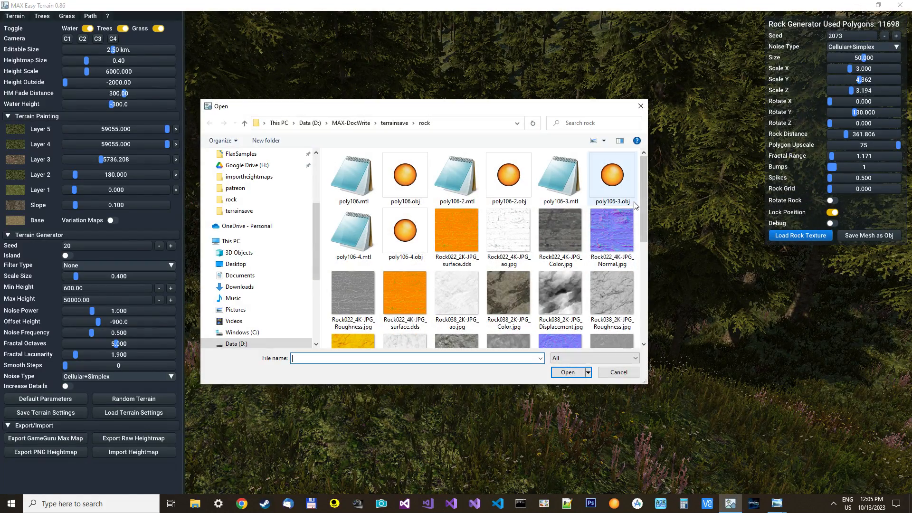
left_click_drag(642, 202, 650, 294)
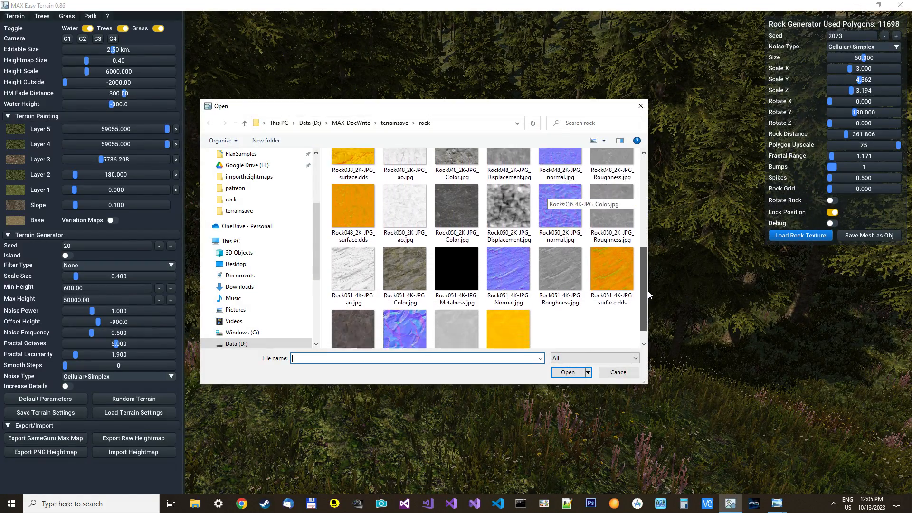
double_click(401, 248)
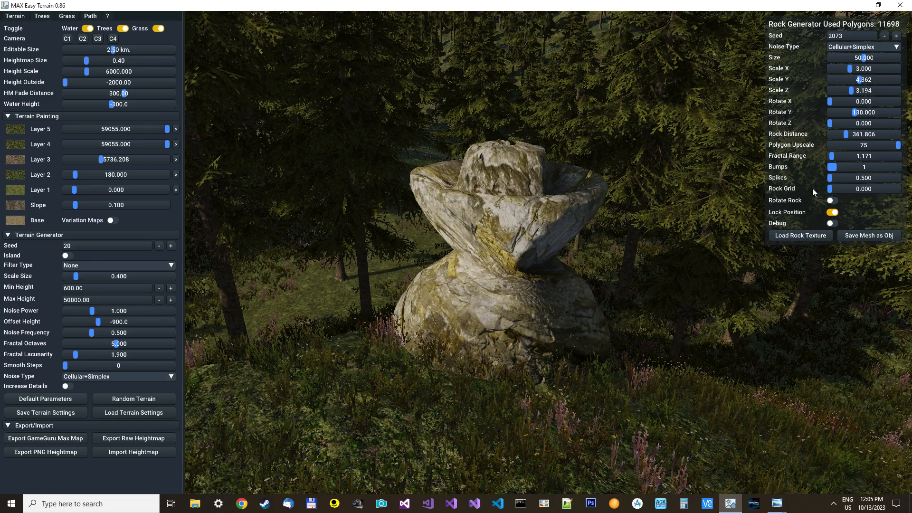
- Set the rock's Bumps to 2, Fractal Range to 0.5 and Polygon Upscale to 36, and turn on the Debug wireframe
left_click_drag(835, 166, 829, 194)
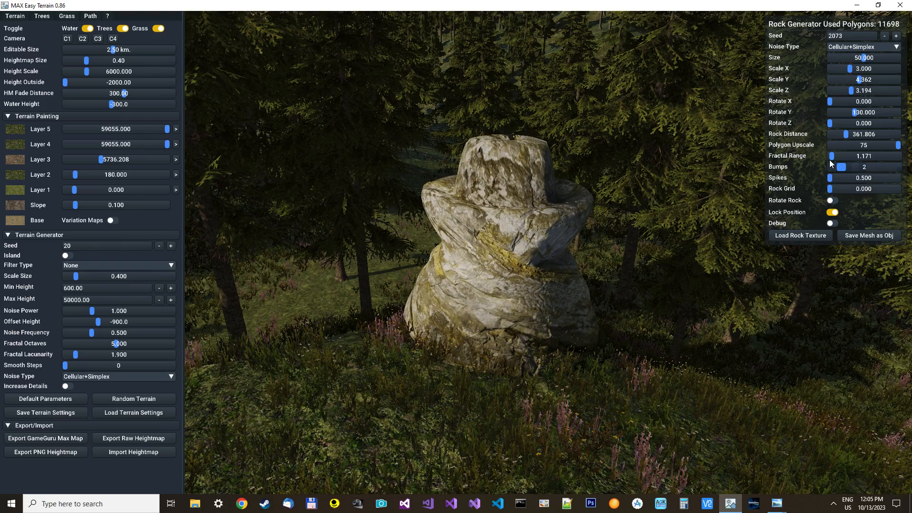
left_click_drag(832, 157, 828, 158)
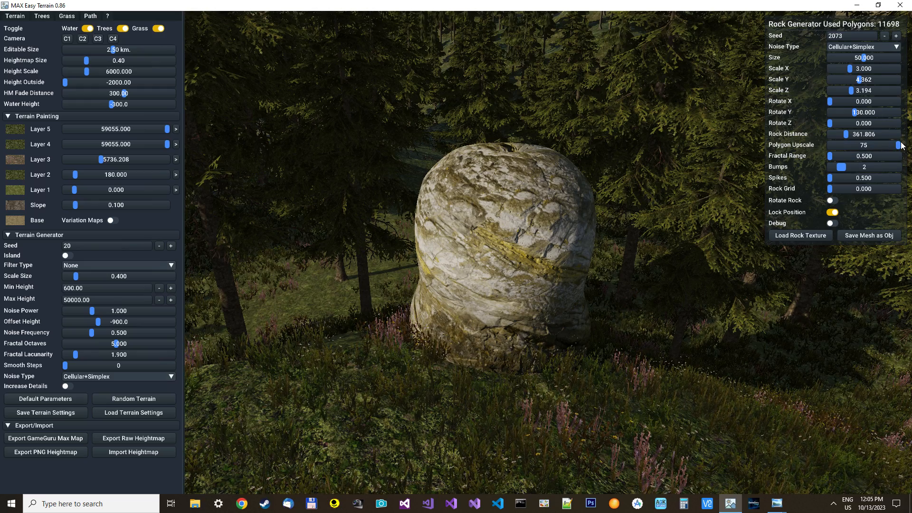
left_click_drag(901, 145, 863, 151)
left_click(837, 224)
- Reshape the wireframed rock with Fractal Range at about 5.53 and Bumps at 8
left_click(838, 159)
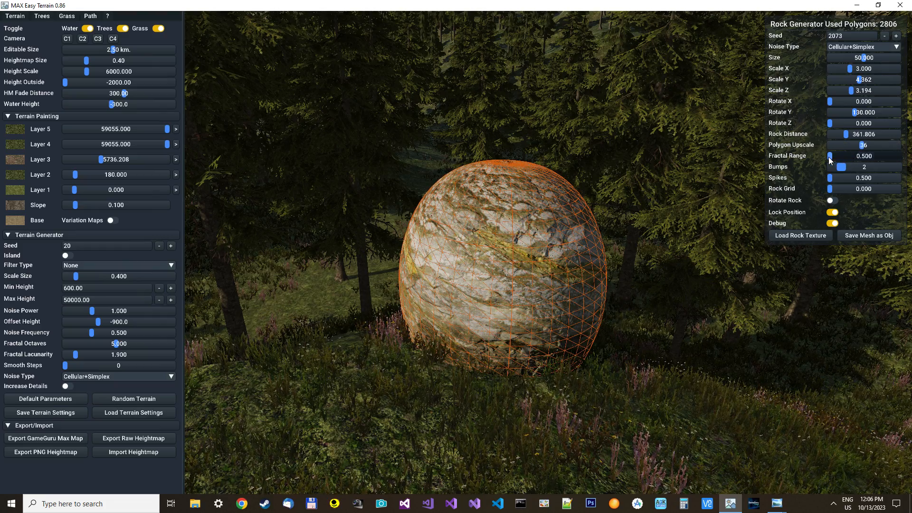
left_click_drag(838, 157, 846, 157)
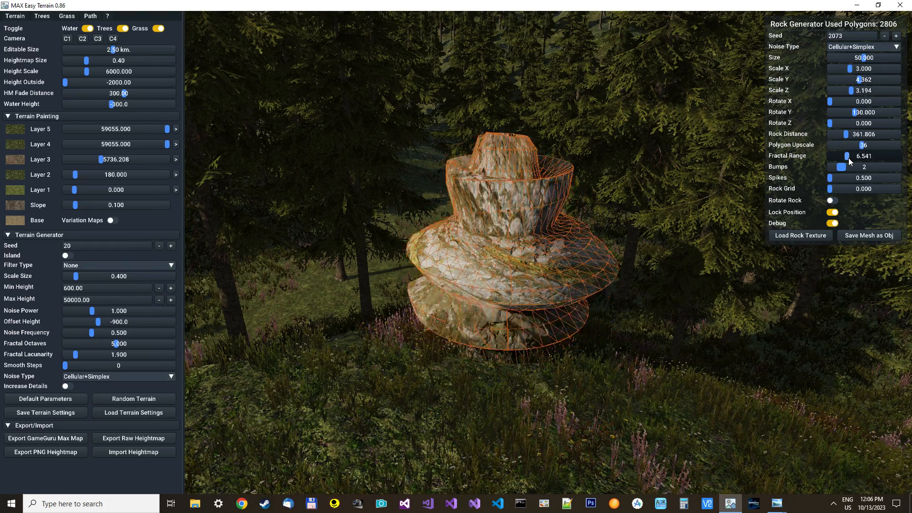
left_click(844, 160)
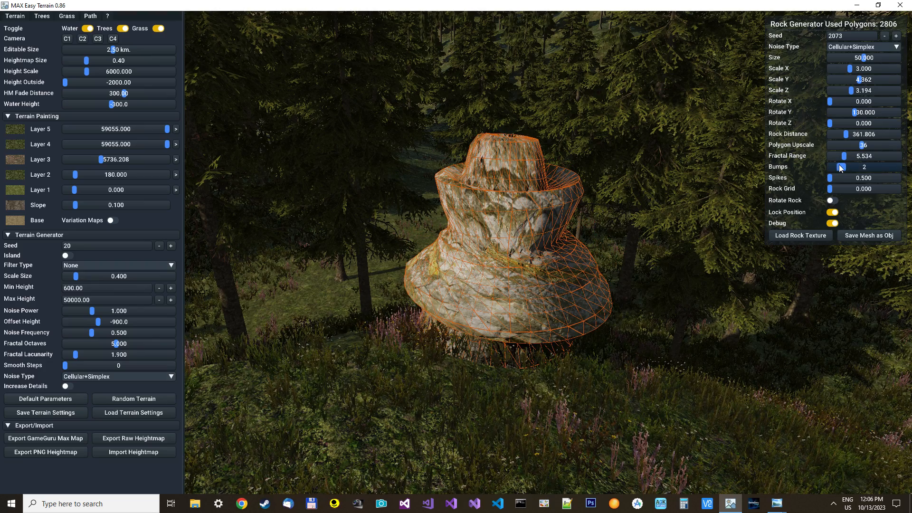
left_click_drag(839, 164, 911, 168)
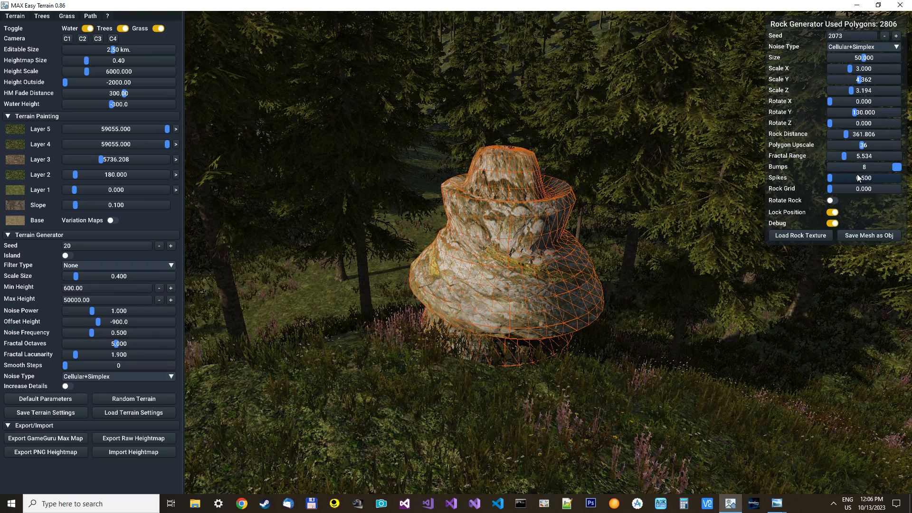